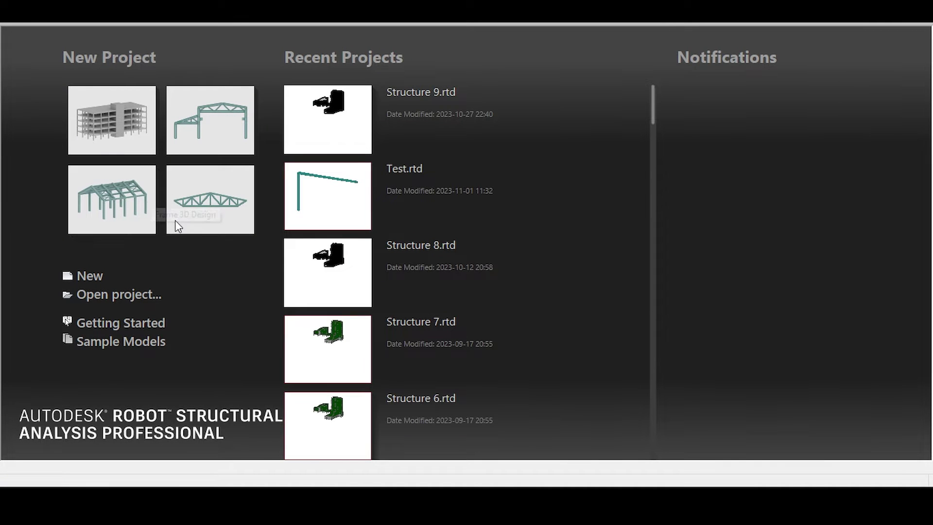
- Start a Building Design project and define axes at 0 and 5 m
{"action": "left_click", "coordinate": [117, 116]}
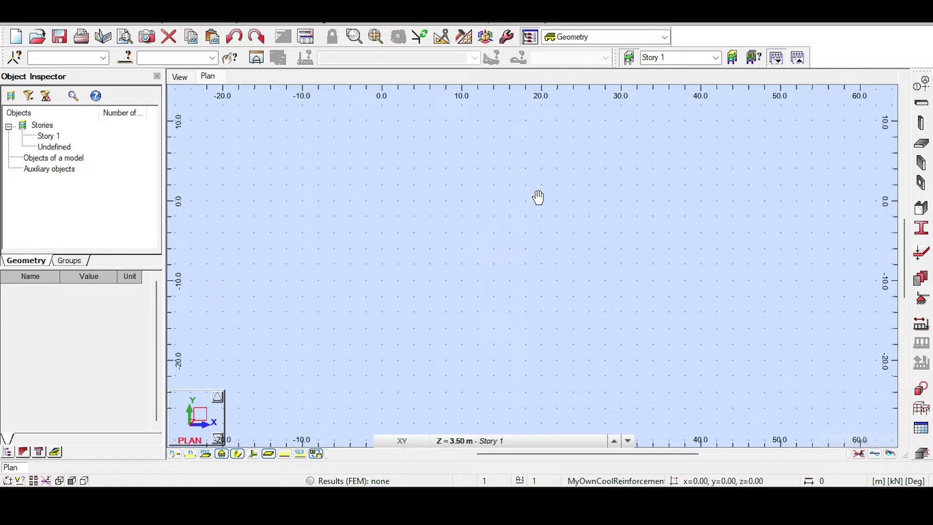
{"action": "left_click", "coordinate": [921, 103]}
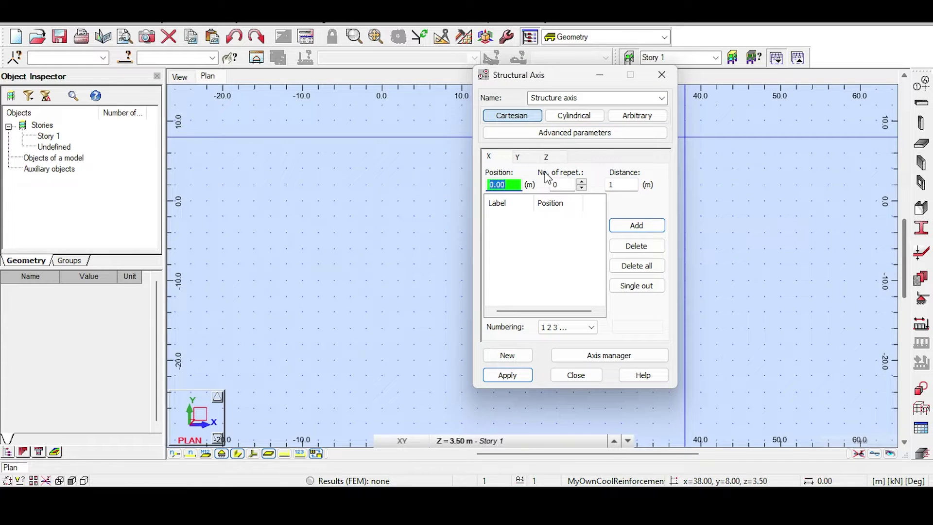
{"action": "left_click", "coordinate": [526, 161]}
{"action": "key", "text": "Return"}
{"action": "type", "text": "5"}
{"action": "key", "text": "Return"}
{"action": "left_click", "coordinate": [575, 375]}
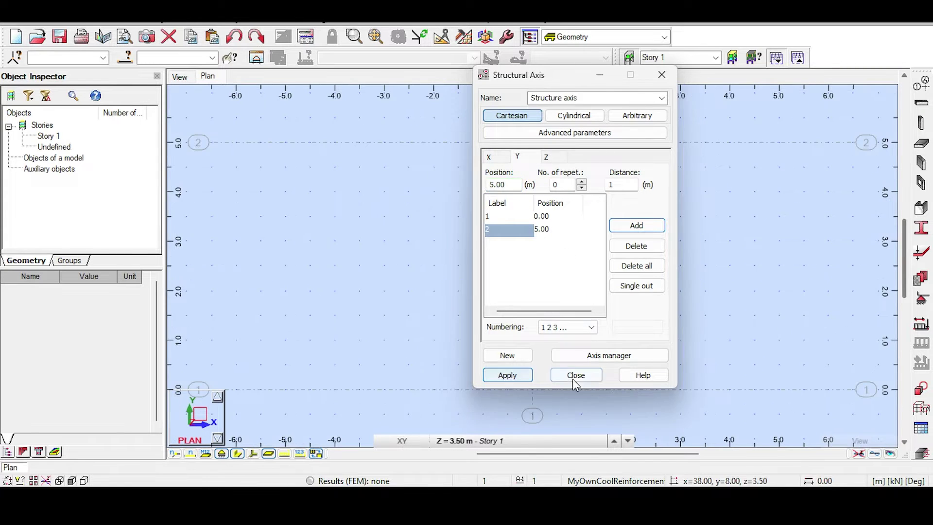
- Apply the 5 m by 5 m axis grid with Base and Story 1 levels in 3D view
{"action": "left_click", "coordinate": [188, 77]}
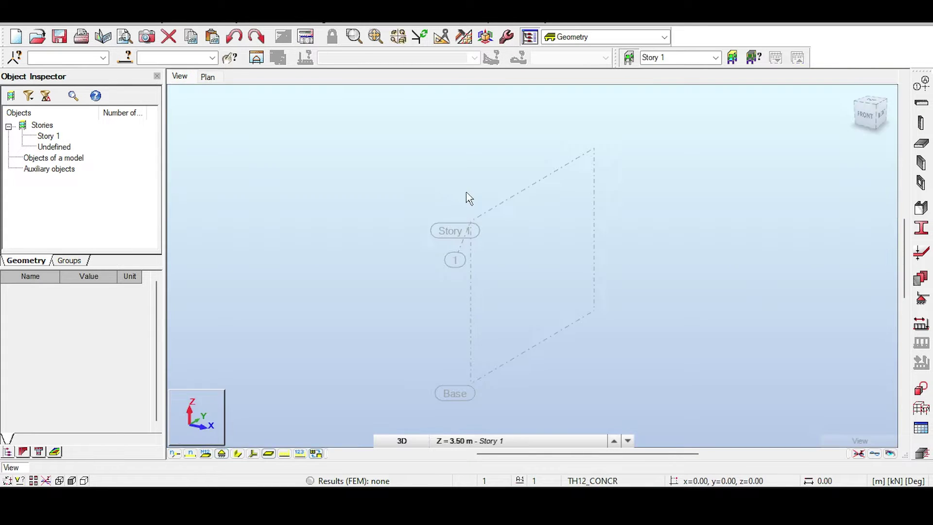
{"action": "left_click", "coordinate": [921, 85]}
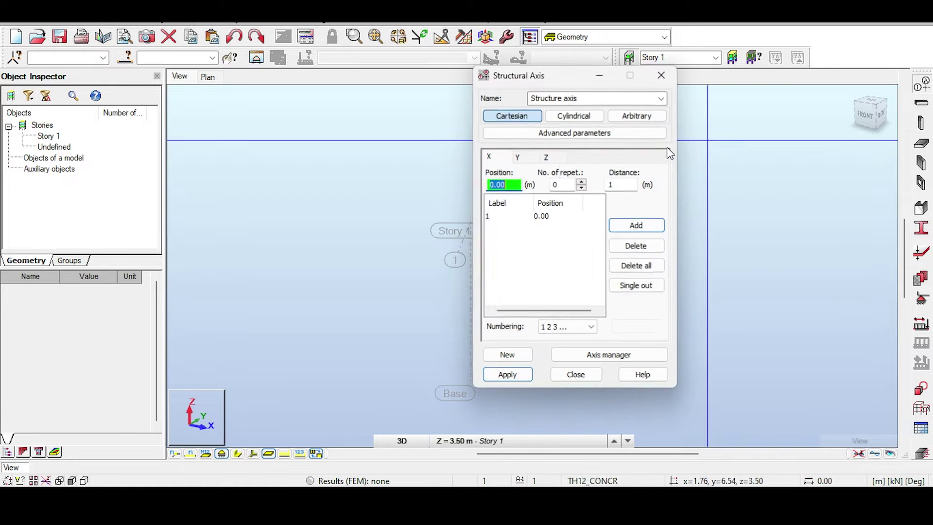
{"action": "left_click", "coordinate": [491, 214]}
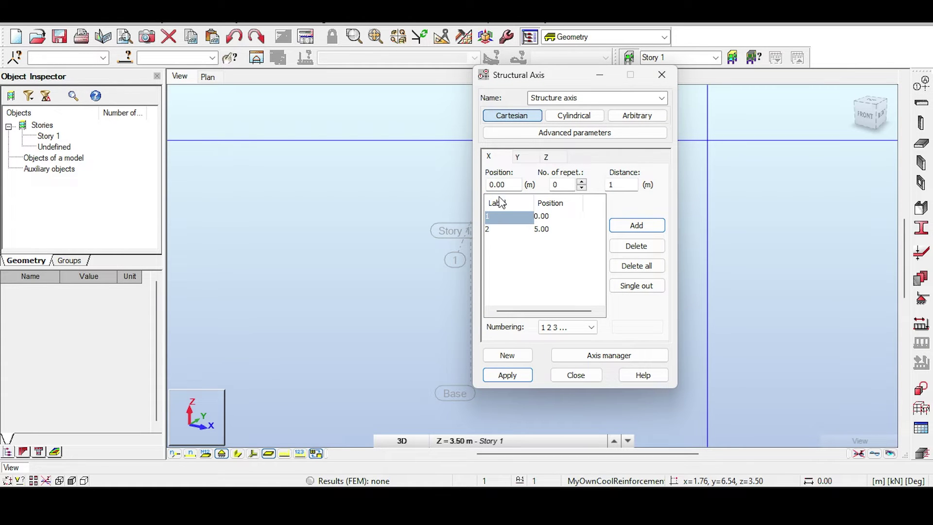
{"action": "left_click", "coordinate": [518, 156]}
{"action": "left_click", "coordinate": [548, 158]}
{"action": "left_click", "coordinate": [507, 375]}
{"action": "left_click", "coordinate": [576, 375]}
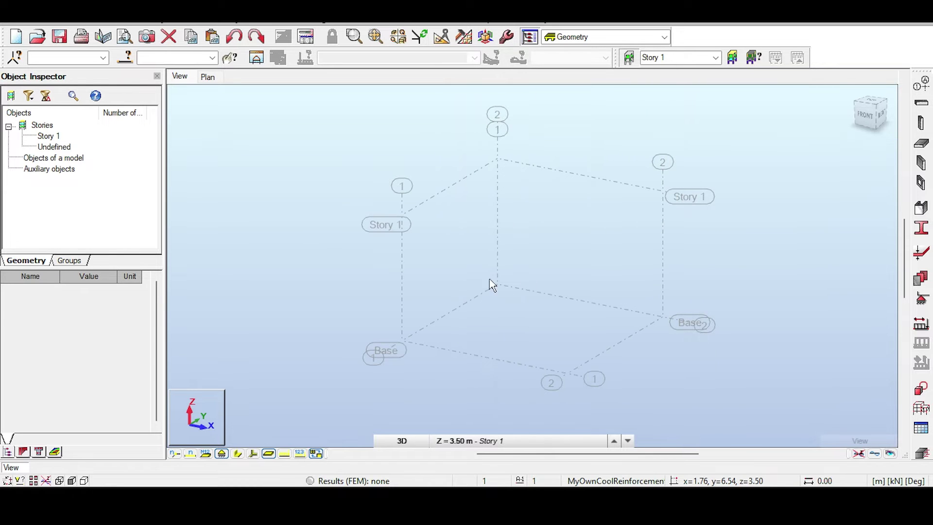
{"action": "middle_click_drag", "start_coordinate": [581, 228], "coordinate": [558, 210]}
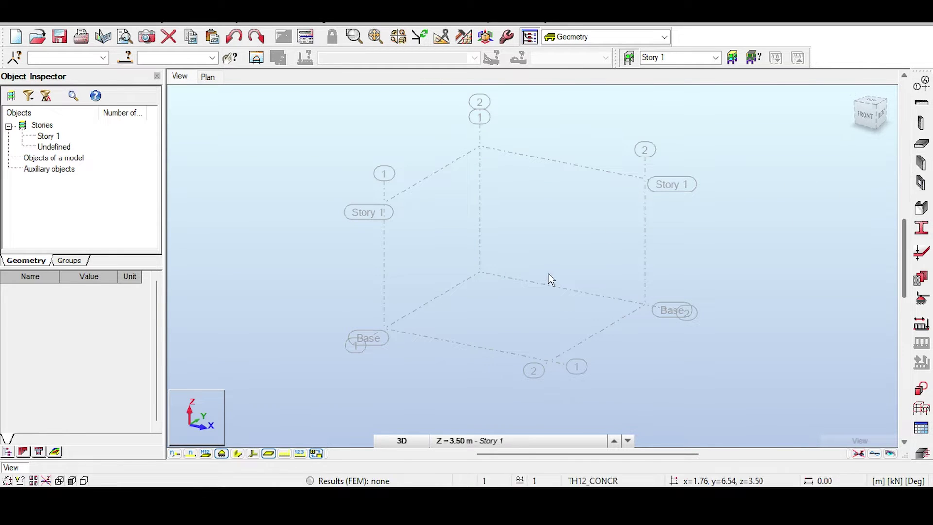
- Create a new 200 mm concrete wall thickness named TH200
{"action": "left_click", "coordinate": [921, 163]}
{"action": "left_click_drag", "start_coordinate": [565, 79], "coordinate": [676, 104]}
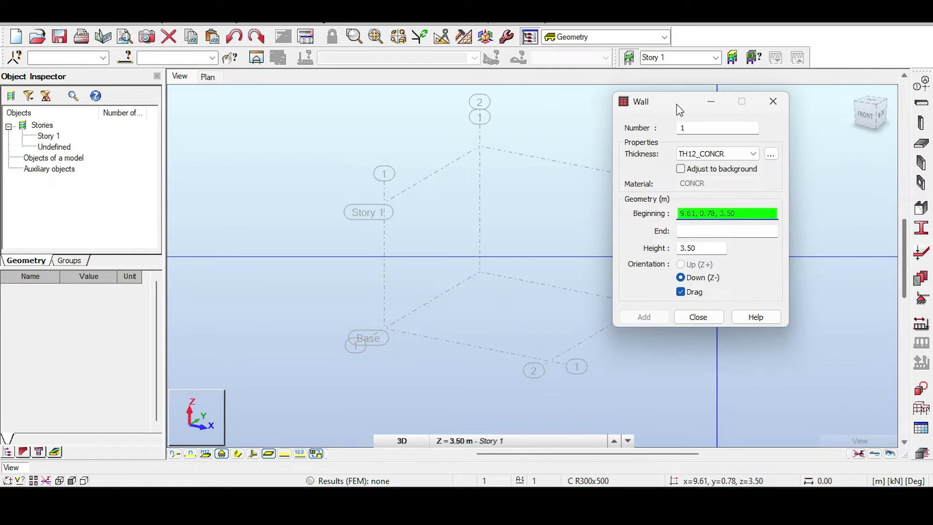
{"action": "left_click", "coordinate": [751, 153]}
{"action": "left_click", "coordinate": [749, 153]}
{"action": "left_click", "coordinate": [770, 153]}
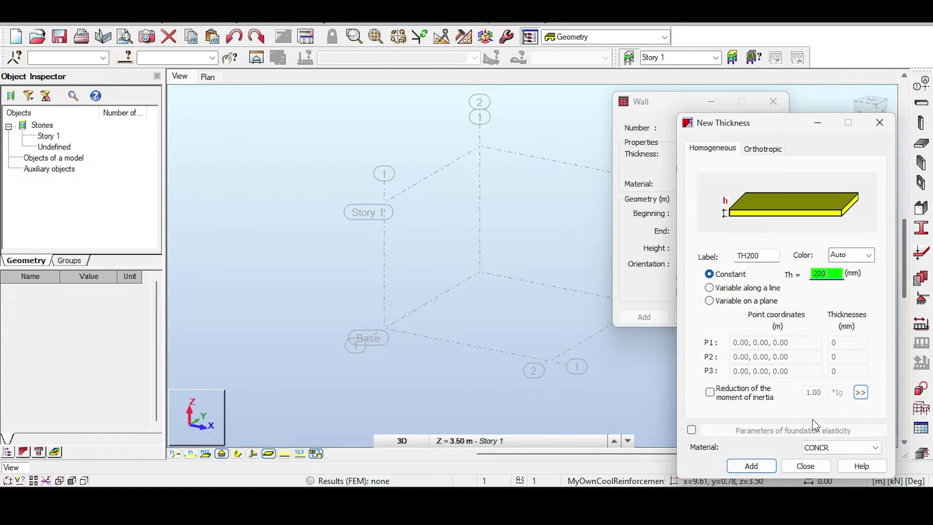
{"action": "left_click", "coordinate": [750, 465]}
{"action": "left_click", "coordinate": [805, 466]}
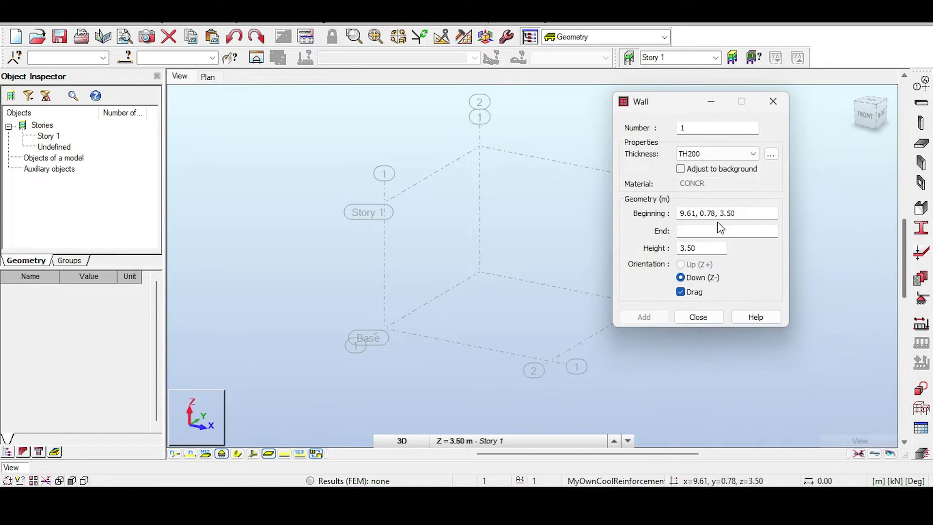
- Draw the 3.50 m wall from node (5, 5, 3.5) to node (5, 0, 3.5)
{"action": "left_click", "coordinate": [578, 165]}
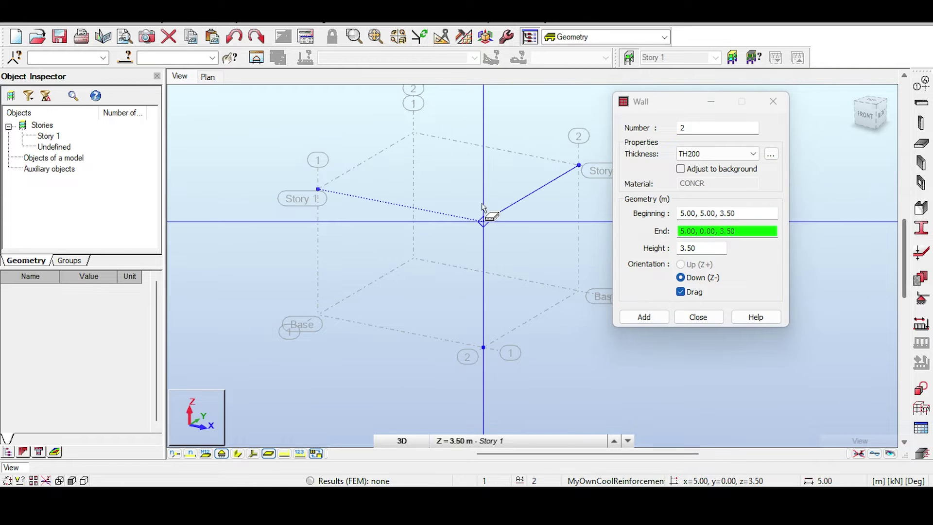
{"action": "left_click", "coordinate": [482, 205]}
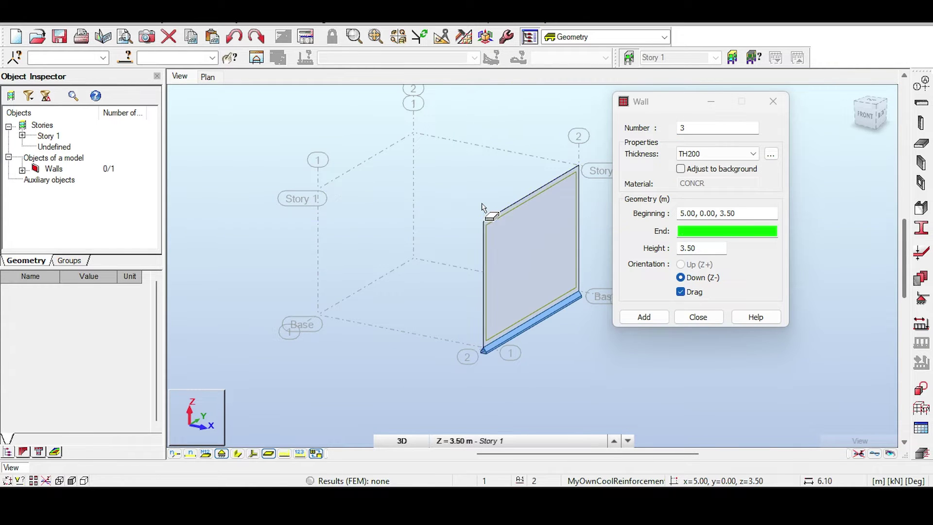
{"action": "left_click", "coordinate": [700, 321]}
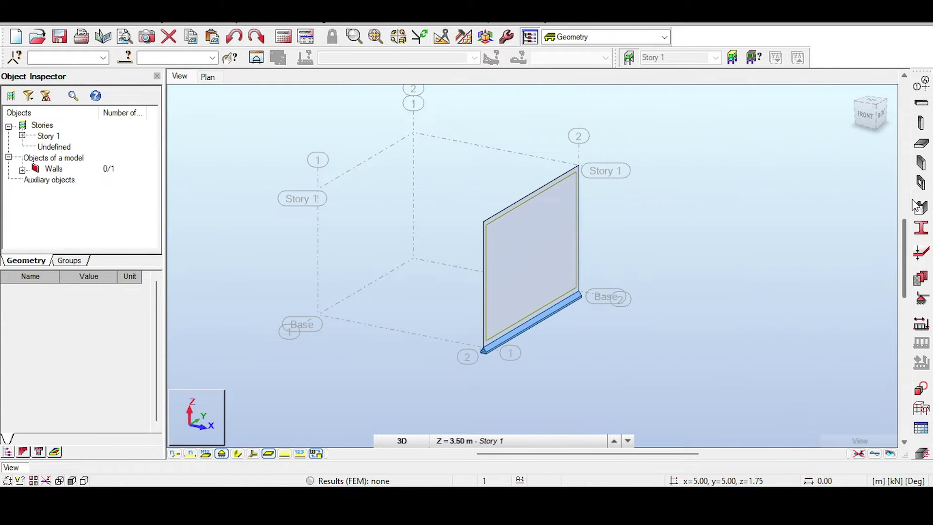
- Set the floor to TH200 thickness, non-horizontal, defined by contour
{"action": "left_click", "coordinate": [921, 143]}
{"action": "left_click", "coordinate": [809, 135]}
{"action": "left_click", "coordinate": [814, 137]}
{"action": "left_click", "coordinate": [815, 136]}
{"action": "left_click", "coordinate": [809, 148]}
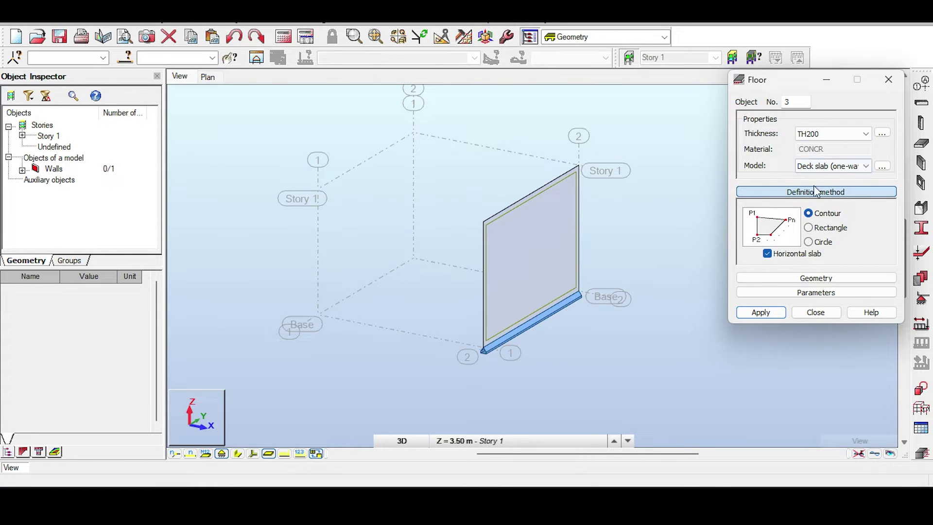
{"action": "left_click", "coordinate": [799, 255]}
{"action": "left_click", "coordinate": [808, 228]}
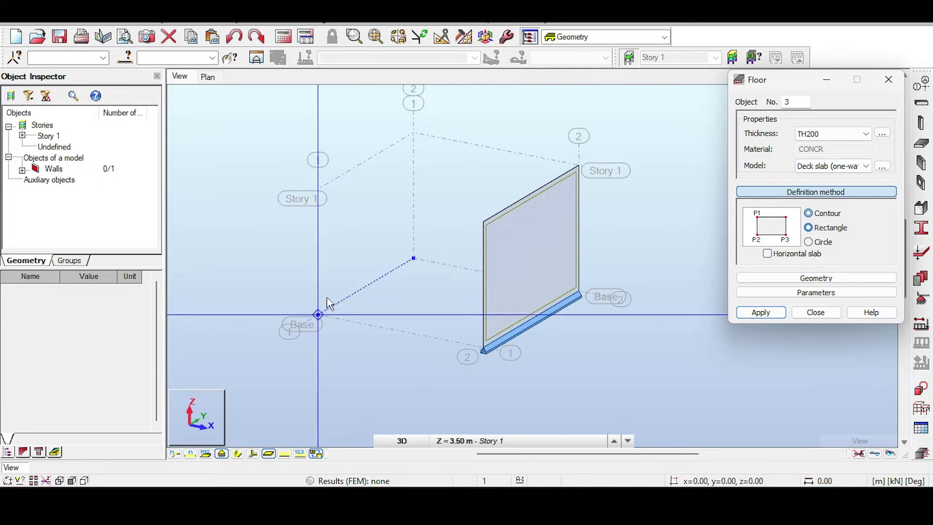
{"action": "left_click", "coordinate": [809, 213]}
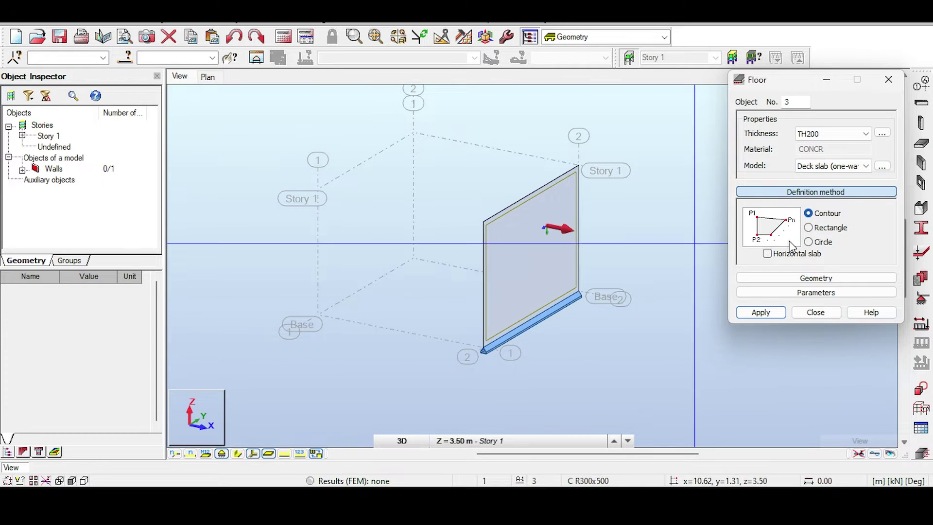
- With node snap on, outline the vertical floor panel through corner nodes on x = 0
{"action": "left_click", "coordinate": [252, 453]}
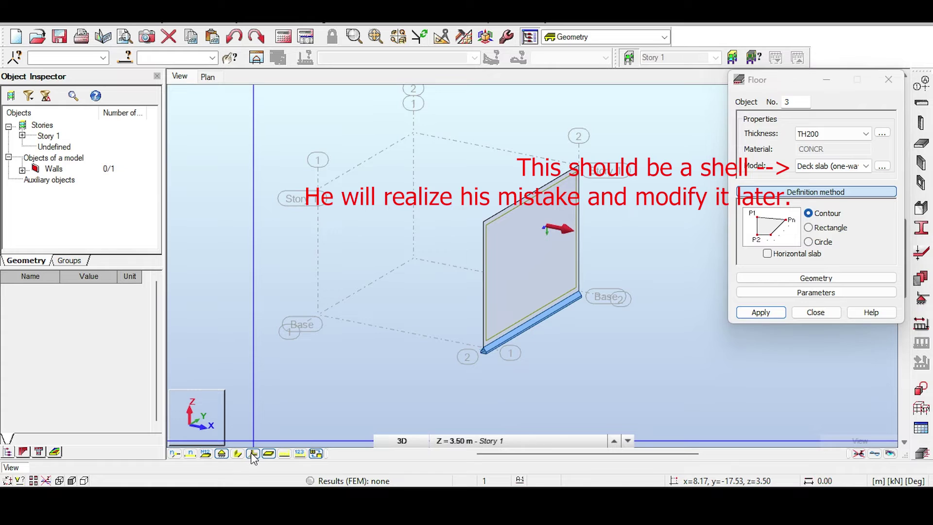
{"action": "left_click", "coordinate": [413, 132]}
{"action": "left_click", "coordinate": [318, 187]}
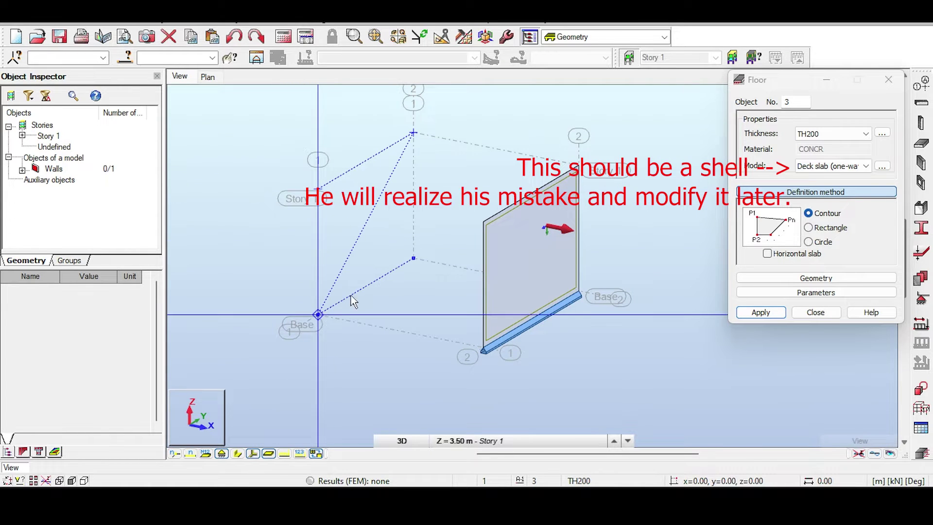
{"action": "left_click", "coordinate": [413, 258]}
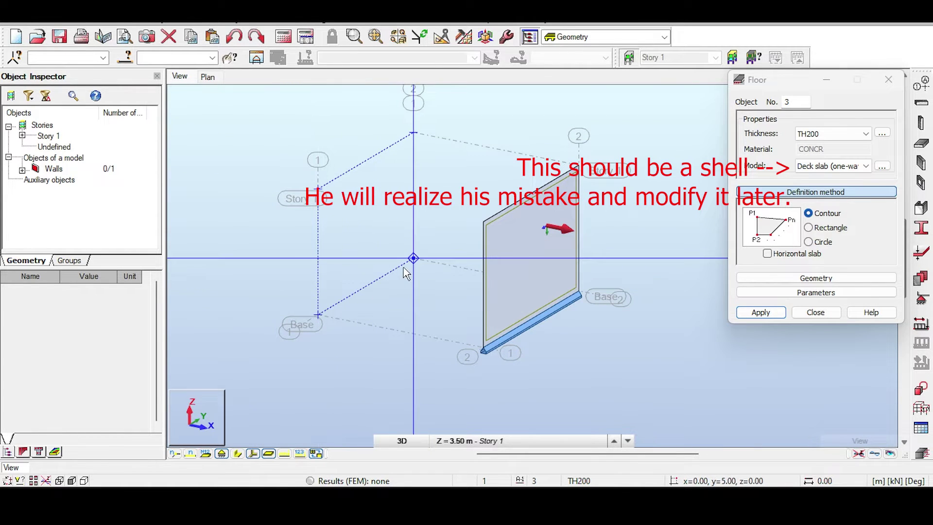
{"action": "left_click", "coordinate": [413, 138]}
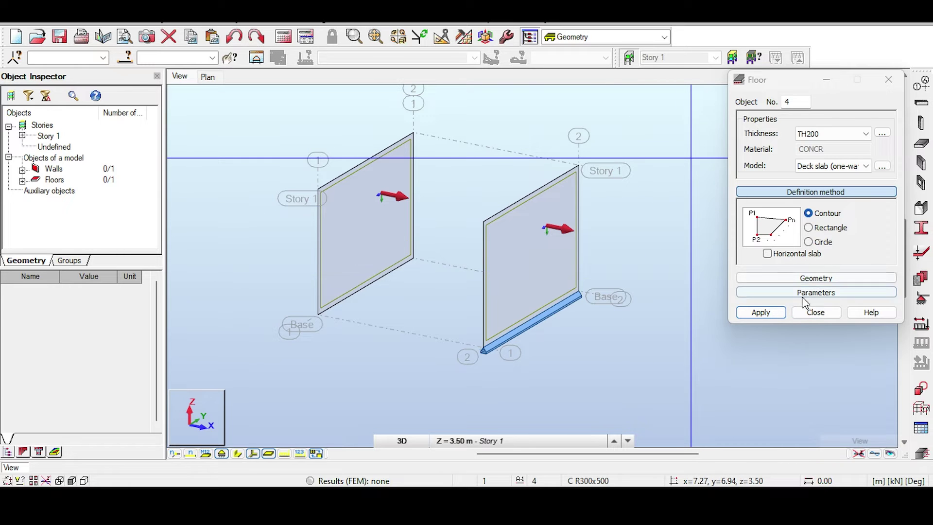
{"action": "left_click", "coordinate": [815, 311]}
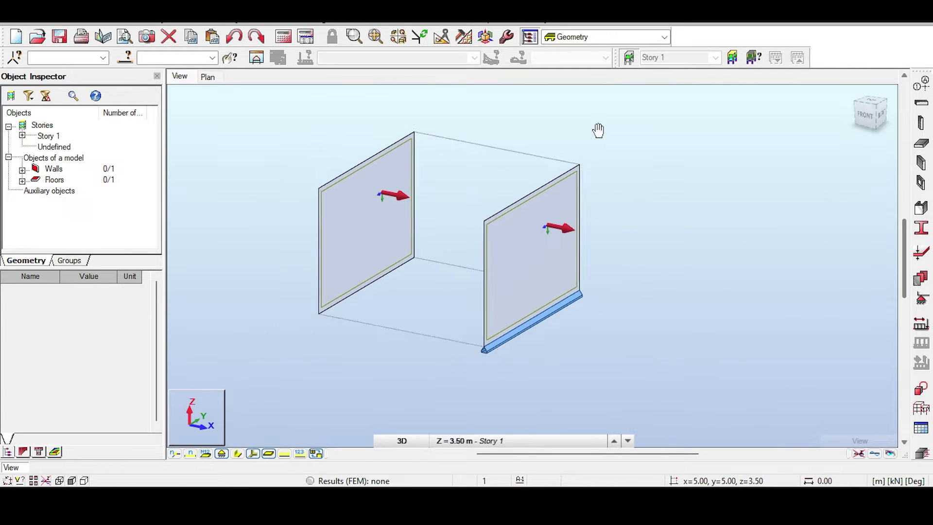
- Fix the floor panel along its bottom edge and add dead load case DL1
{"action": "left_click", "coordinate": [925, 314]}
{"action": "left_click", "coordinate": [544, 156]}
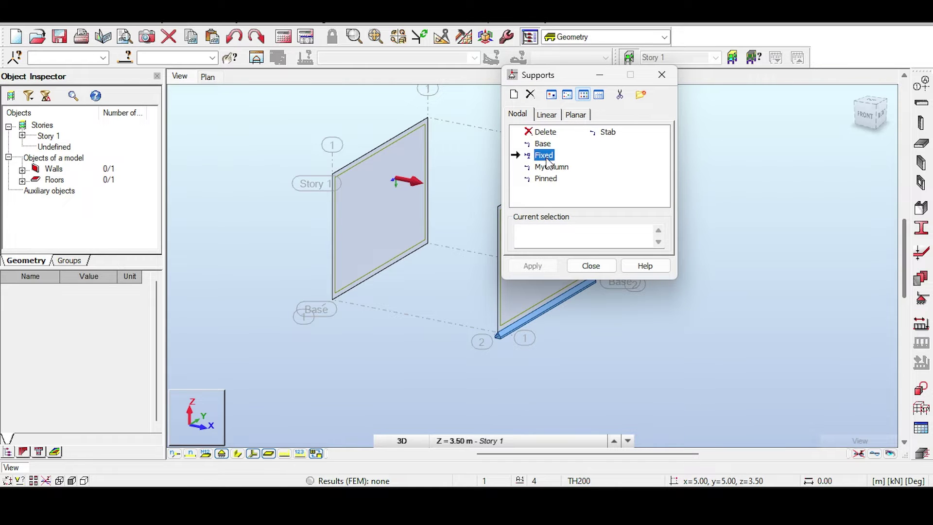
{"action": "left_click", "coordinate": [423, 249]}
{"action": "left_click", "coordinate": [591, 265]}
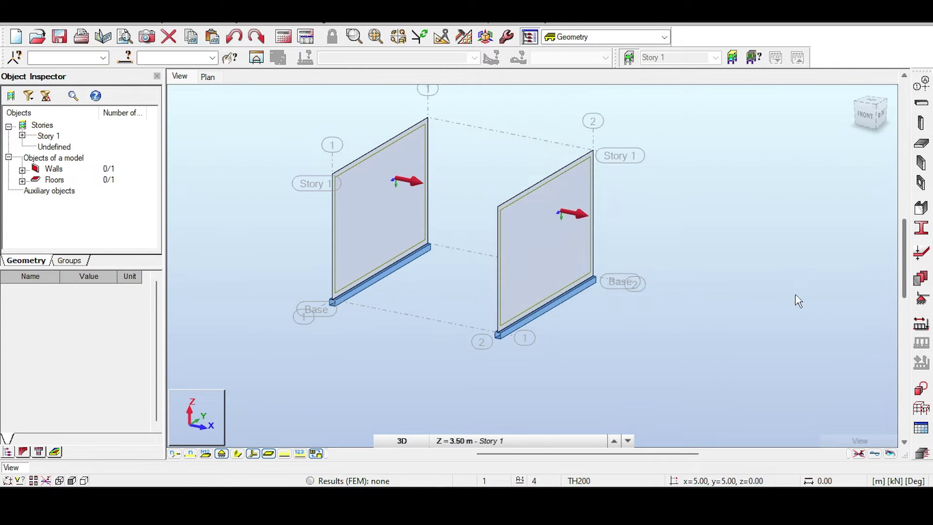
{"action": "left_click", "coordinate": [921, 324]}
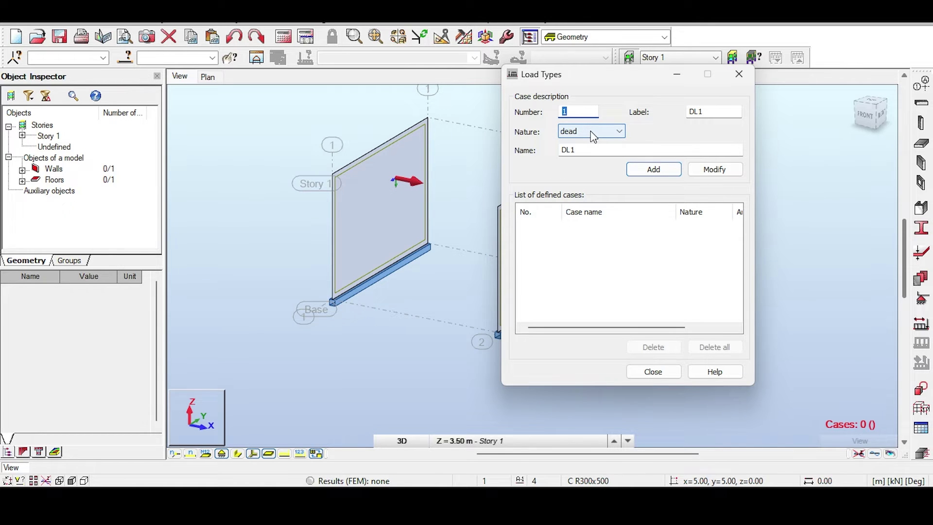
{"action": "left_click", "coordinate": [653, 170]}
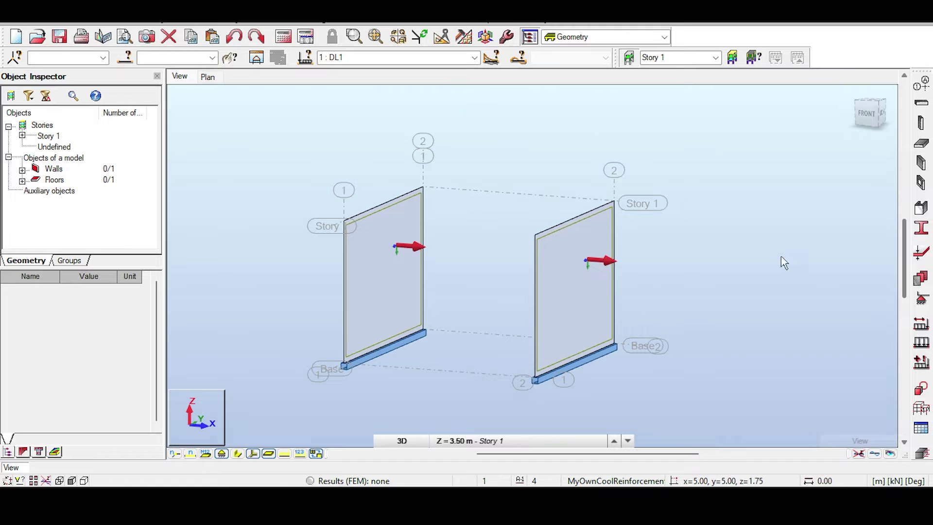
- Apply a uniform planar load of X=0, Y=0, Z=-5 kPa to the right and left walls
{"action": "left_click", "coordinate": [921, 323]}
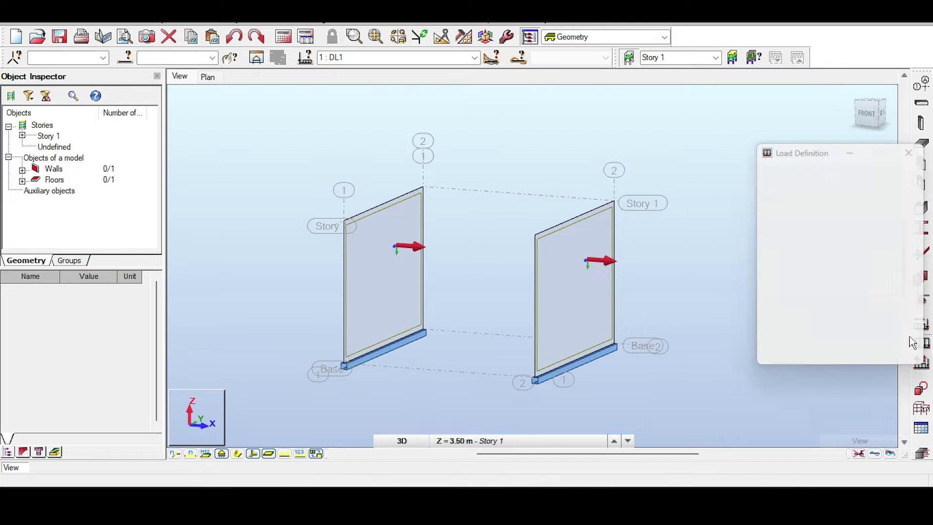
{"action": "left_click", "coordinate": [894, 213]}
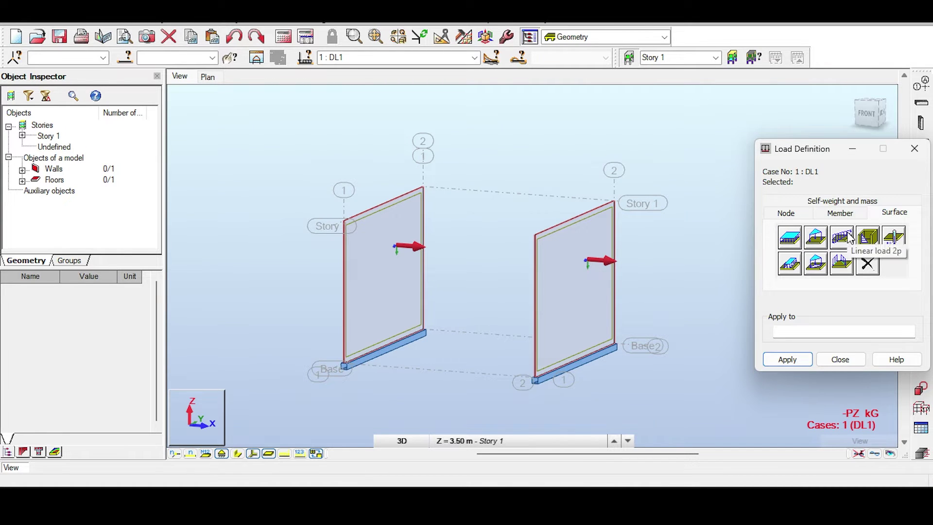
{"action": "left_click", "coordinate": [790, 237]}
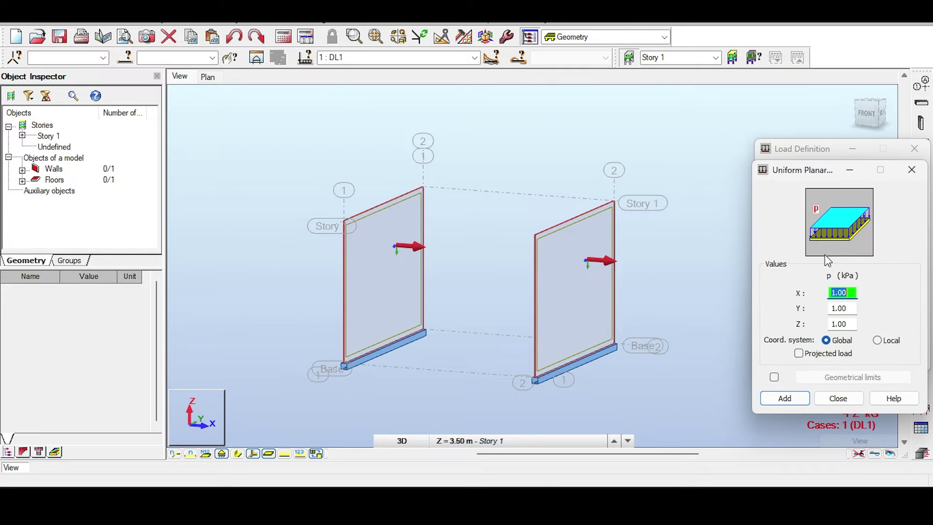
{"action": "type", "text": "0"}
{"action": "key", "text": "Tab"}
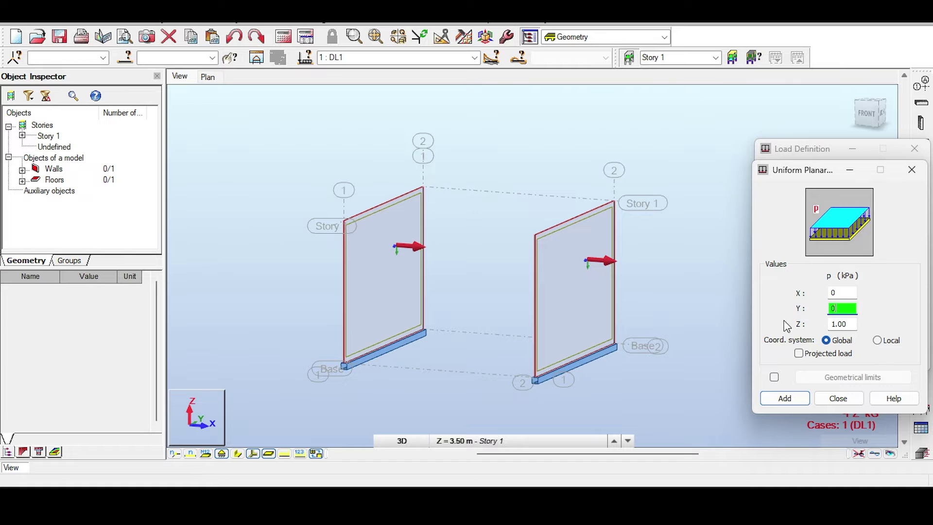
{"action": "left_click", "coordinate": [847, 322]}
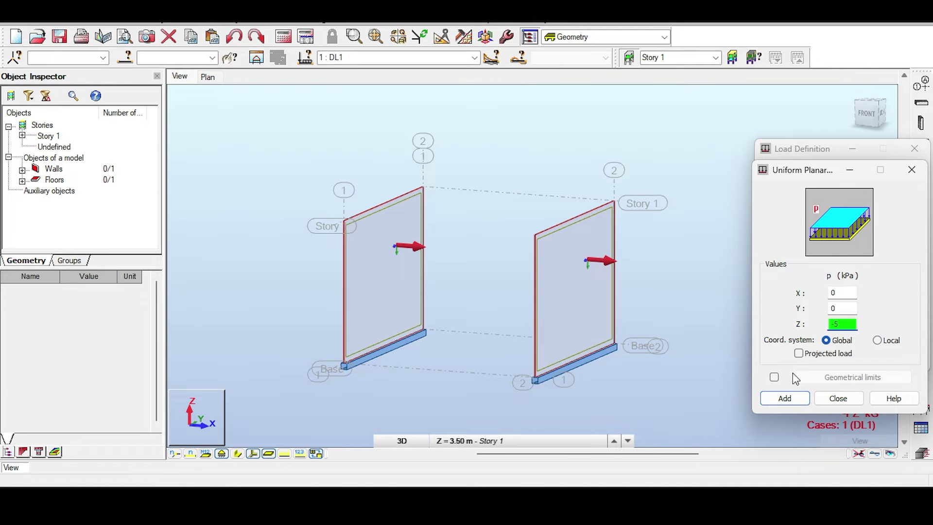
{"action": "left_click", "coordinate": [798, 396]}
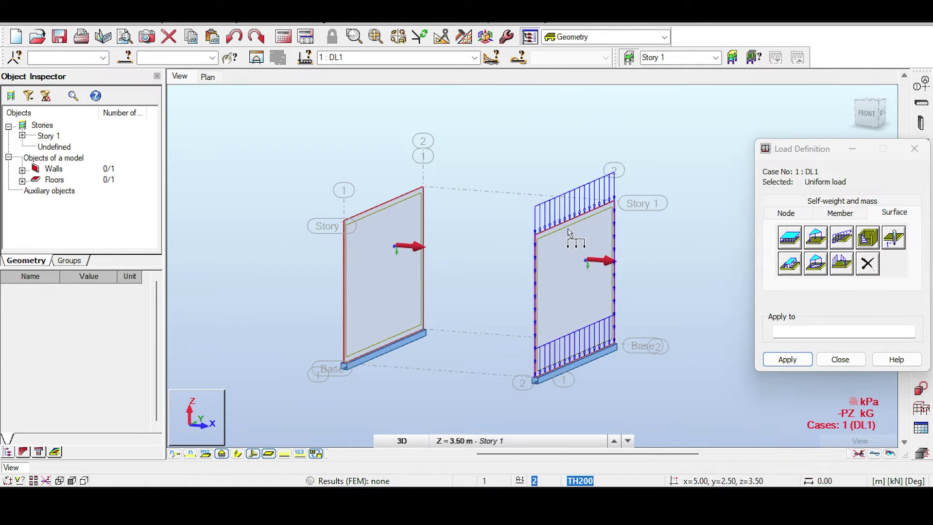
{"action": "left_click", "coordinate": [537, 233]}
{"action": "left_click", "coordinate": [375, 214]}
{"action": "left_click", "coordinate": [839, 360]}
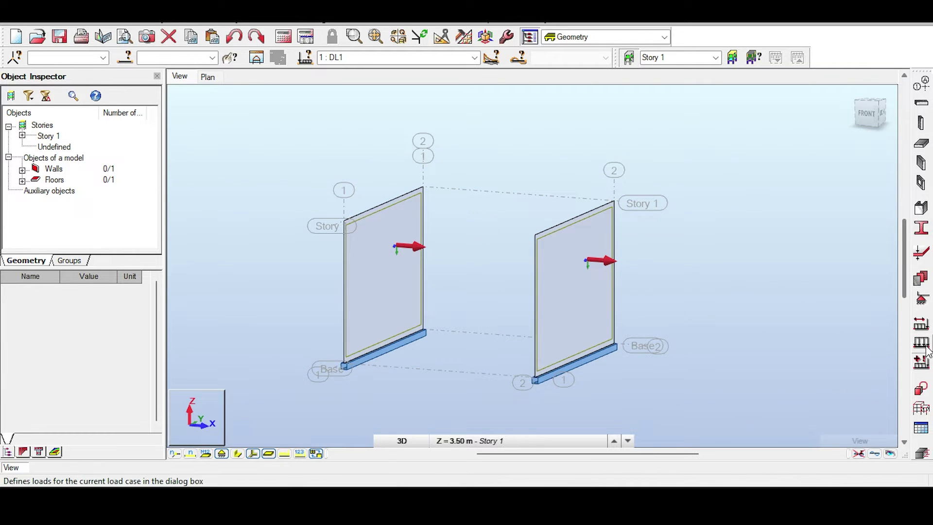
- Add load case LL1 with nature set to live
{"action": "left_click", "coordinate": [921, 362]}
{"action": "left_click", "coordinate": [914, 148]}
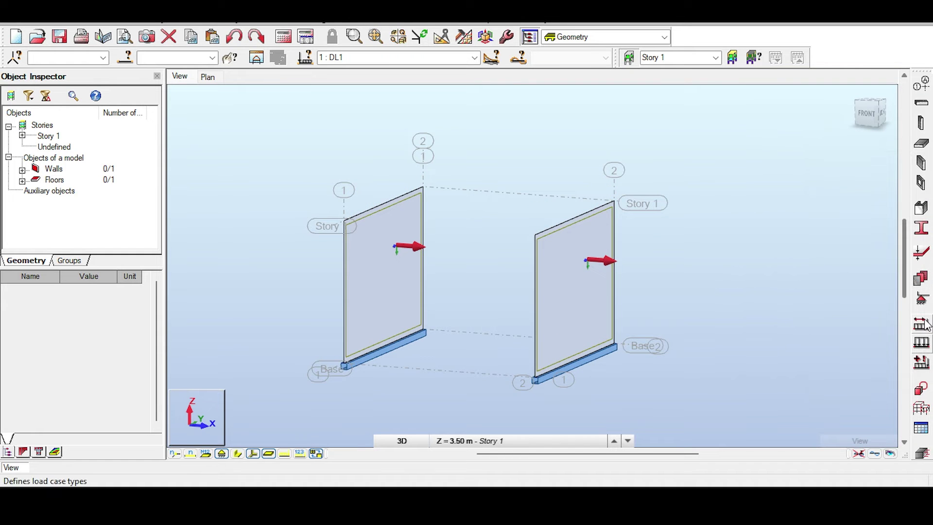
{"action": "left_click", "coordinate": [920, 326]}
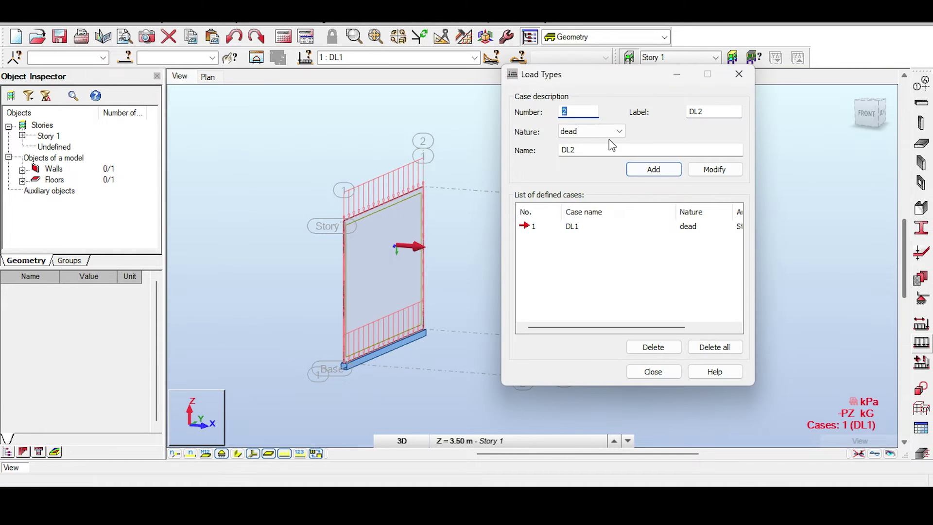
{"action": "left_click", "coordinate": [610, 139]}
{"action": "left_click", "coordinate": [566, 152]}
{"action": "left_click", "coordinate": [667, 174]}
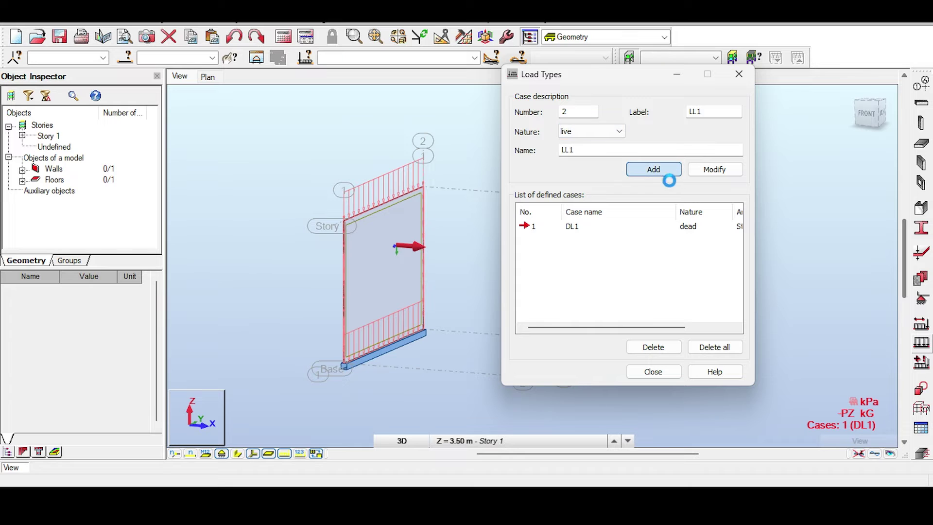
- Set up a uniform planar surface load of 5 kPa in X and 0 in Z for LL1
{"action": "left_click", "coordinate": [921, 342]}
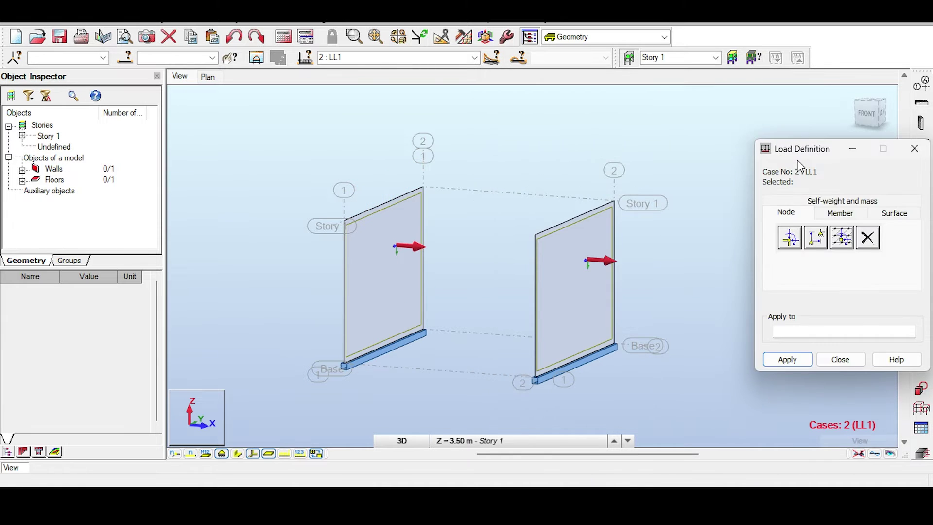
{"action": "left_click", "coordinate": [894, 213]}
{"action": "left_click", "coordinate": [790, 237]}
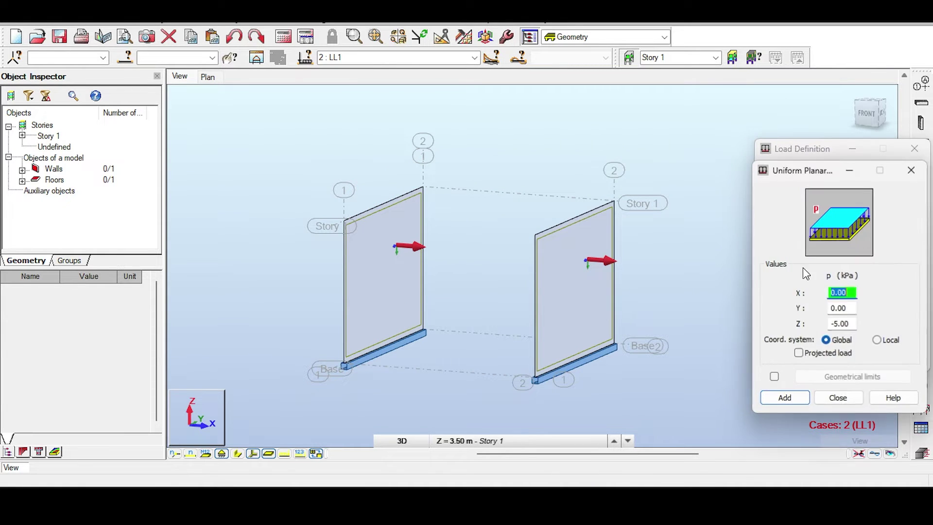
{"action": "left_click", "coordinate": [841, 323]}
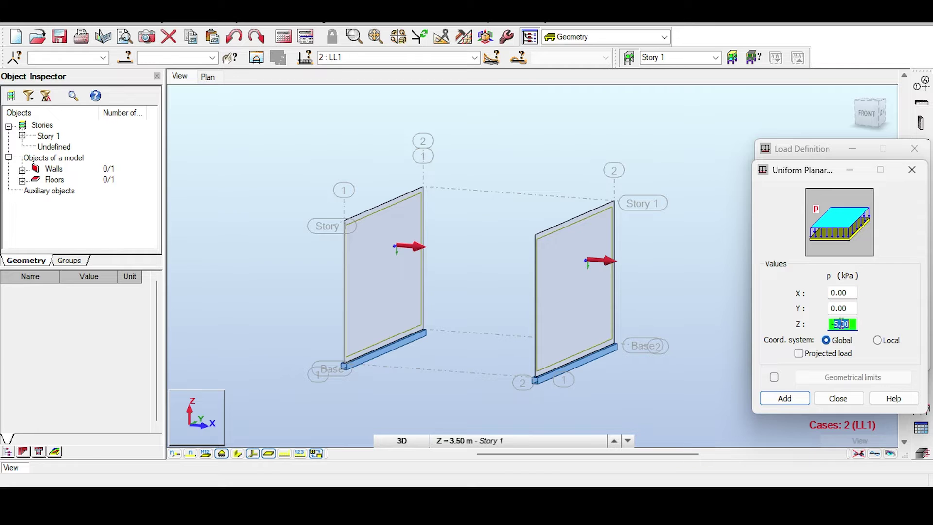
{"action": "type", "text": "0"}
{"action": "left_click", "coordinate": [848, 293]}
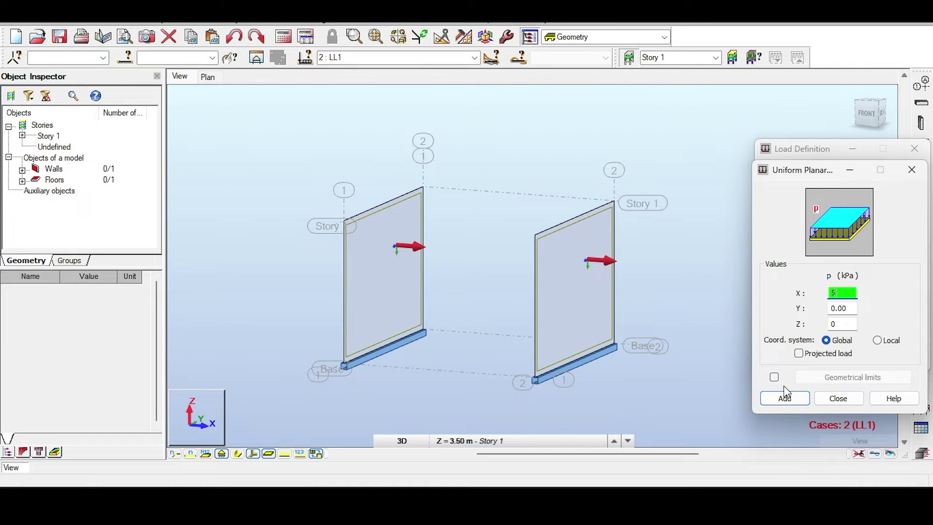
{"action": "type", "text": "5"}
{"action": "left_click", "coordinate": [785, 398]}
- Apply the 5 kPa X load to the right and left walls
{"action": "right_click", "coordinate": [867, 393]}
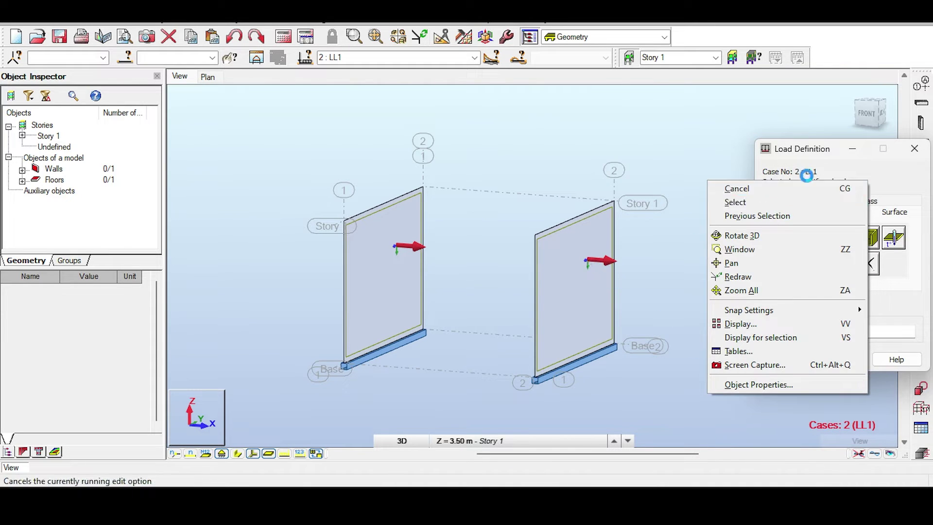
{"action": "left_click", "coordinate": [809, 172]}
{"action": "left_click", "coordinate": [571, 228]}
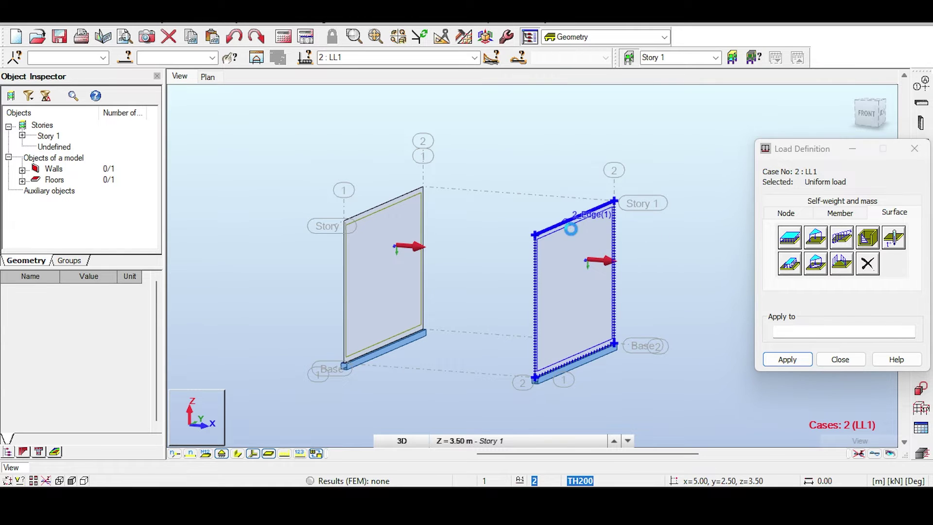
{"action": "left_click", "coordinate": [384, 221]}
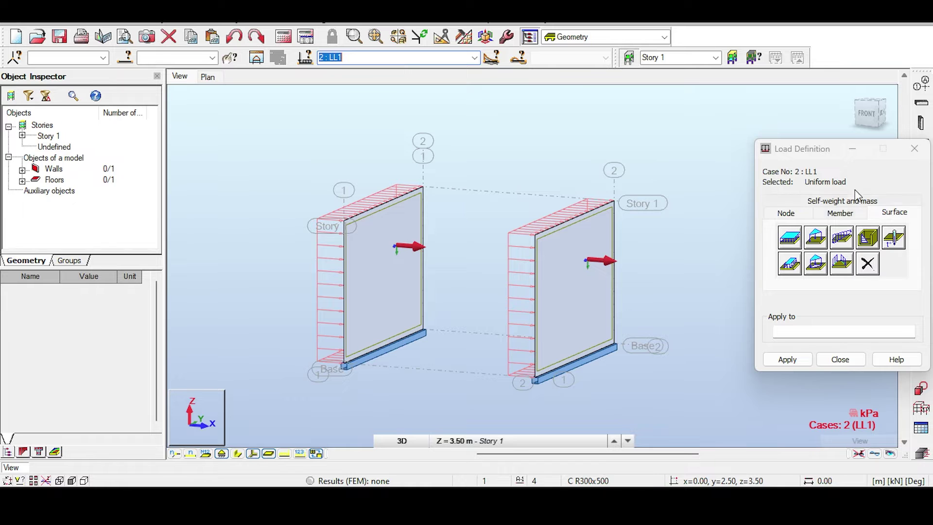
{"action": "left_click", "coordinate": [914, 148]}
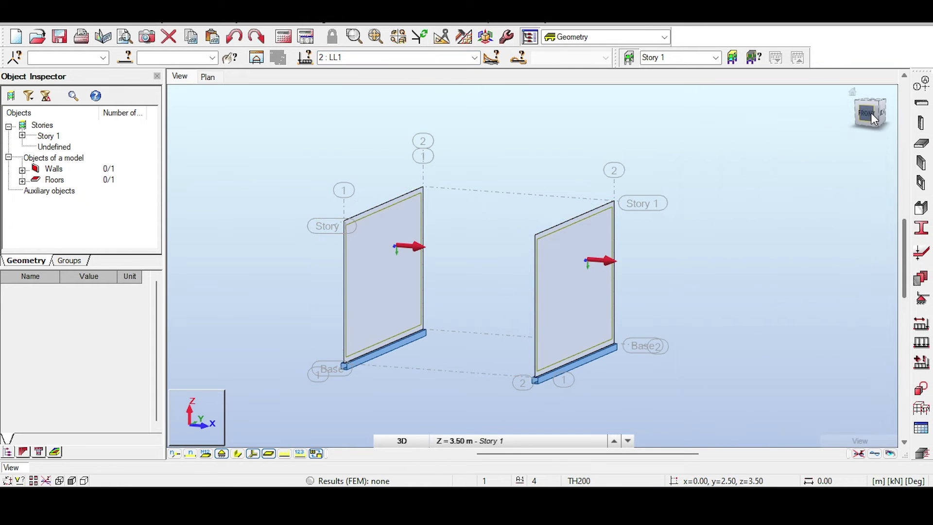
- Display the load diagrams with value labels for load case LL1
{"action": "mouse_move", "coordinate": [778, 193]}
{"action": "middle_mouse_down", "text": "shift"}
{"action": "mouse_move", "coordinate": [762, 195]}
{"action": "mouse_move", "coordinate": [778, 194]}
{"action": "middle_mouse_up", "text": "shift"}
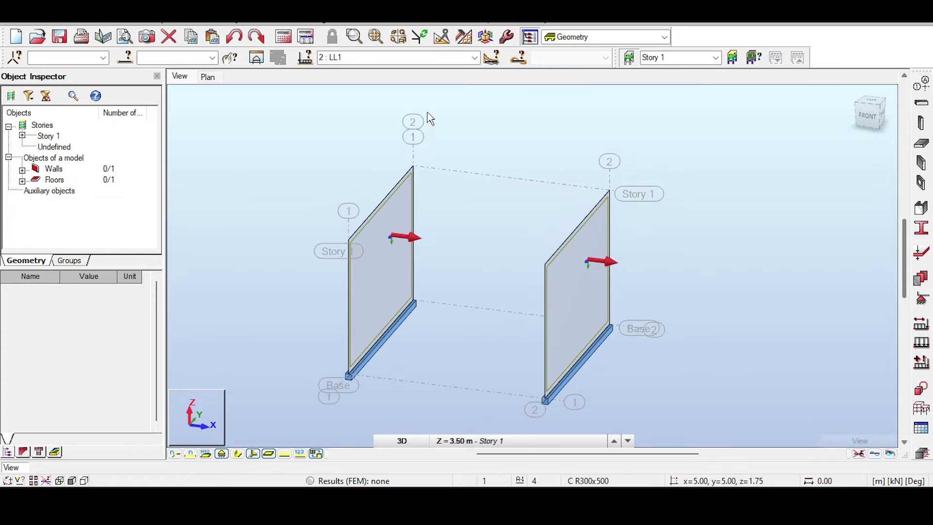
{"action": "left_click", "coordinate": [425, 57]}
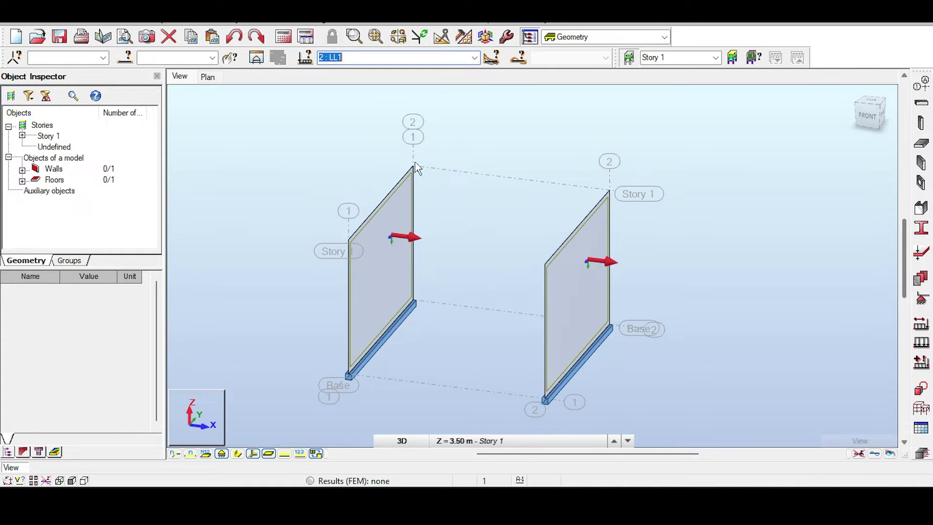
{"action": "left_click", "coordinate": [299, 453]}
{"action": "left_click", "coordinate": [299, 454]}
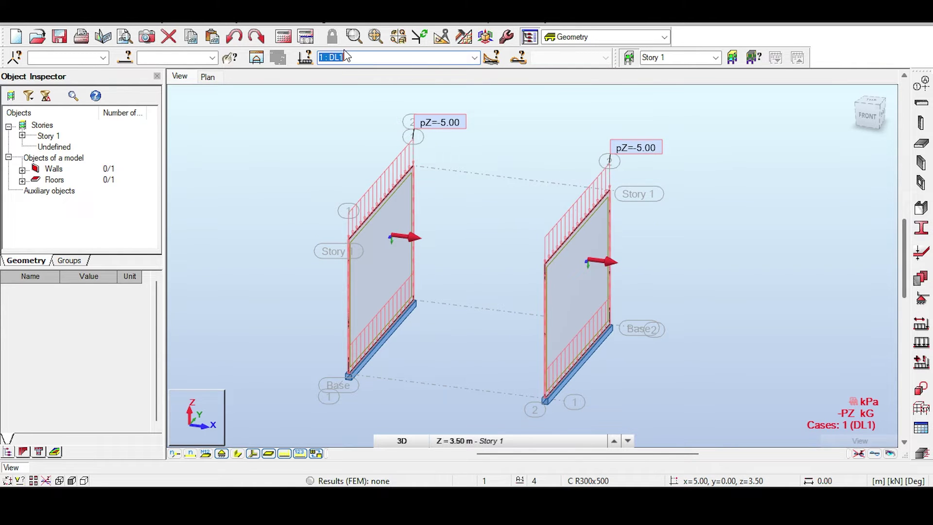
{"action": "key", "text": "Down"}
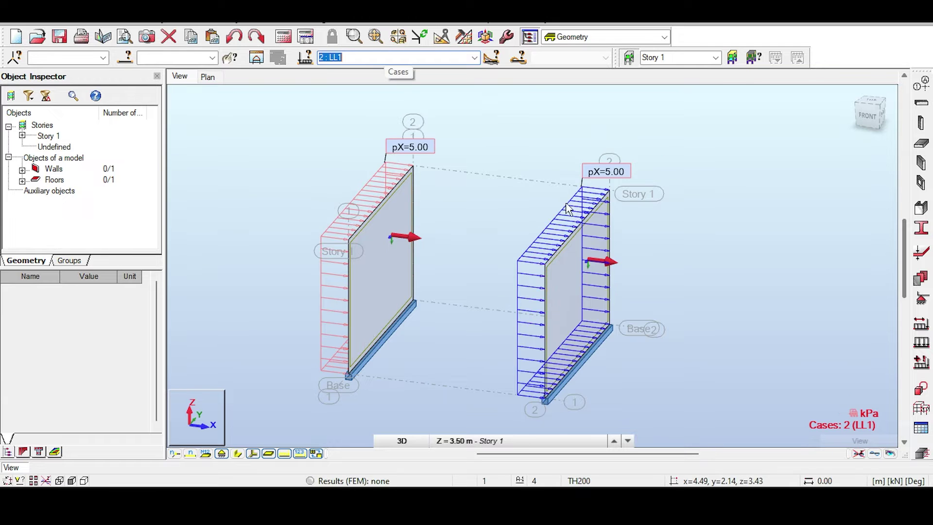
{"action": "middle_click_drag", "start_coordinate": [576, 122], "coordinate": [552, 90]}
- Run the calculation twice, accepting the separate-structure prompt and checking the first warning
{"action": "left_click", "coordinate": [283, 37]}
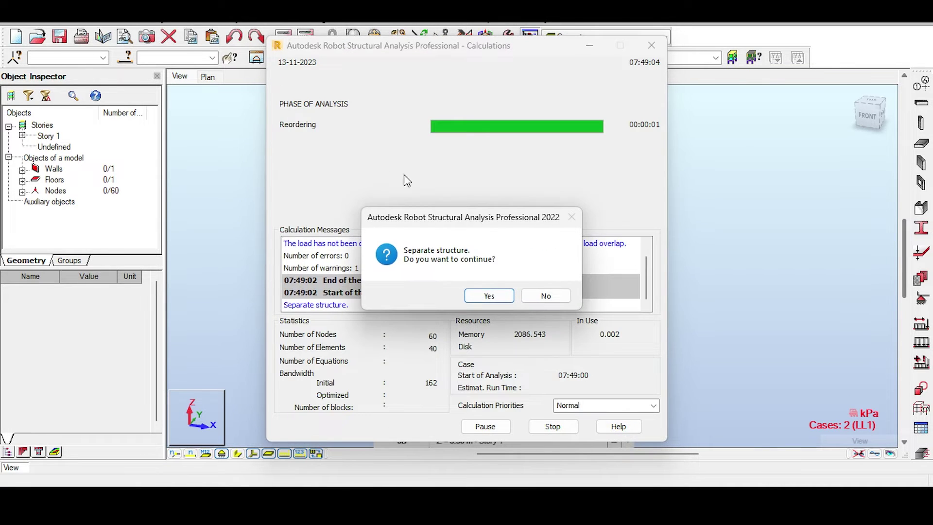
{"action": "left_click", "coordinate": [482, 297]}
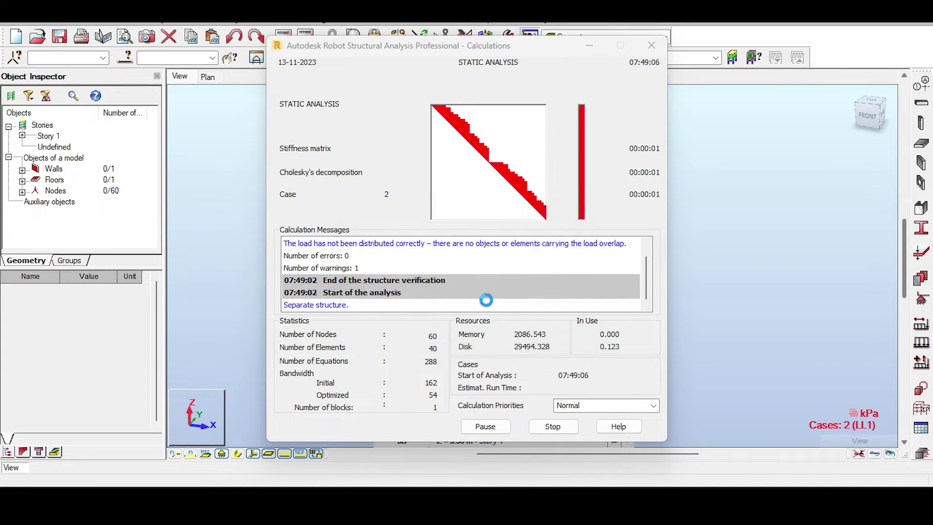
{"action": "left_click", "coordinate": [559, 156]}
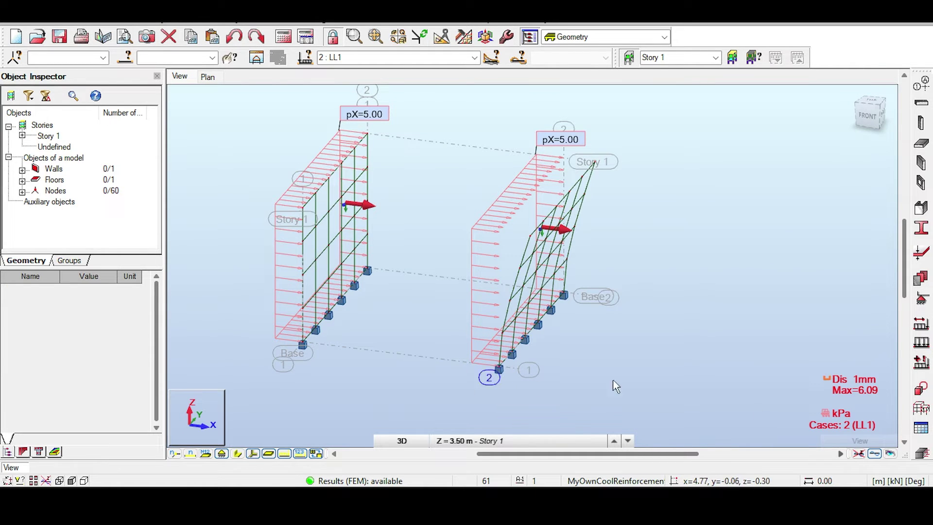
{"action": "left_click", "coordinate": [283, 36]}
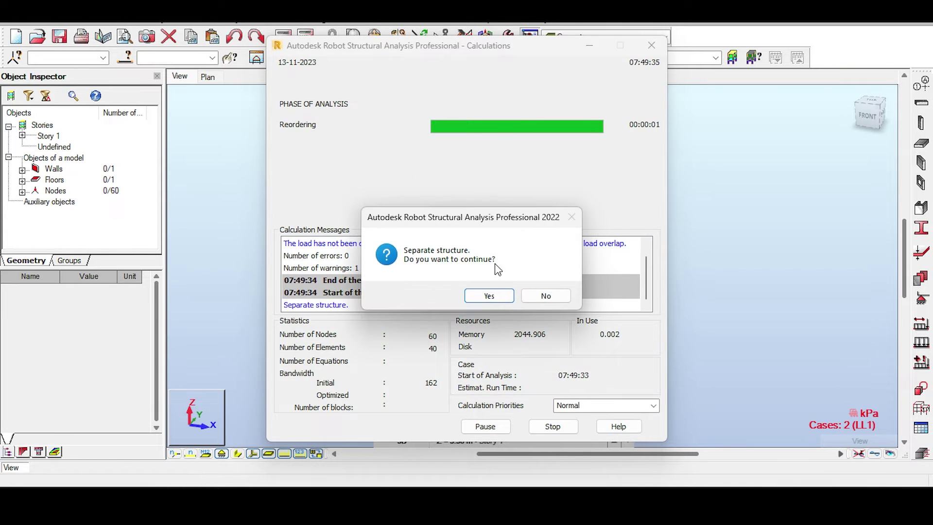
{"action": "left_click", "coordinate": [497, 294]}
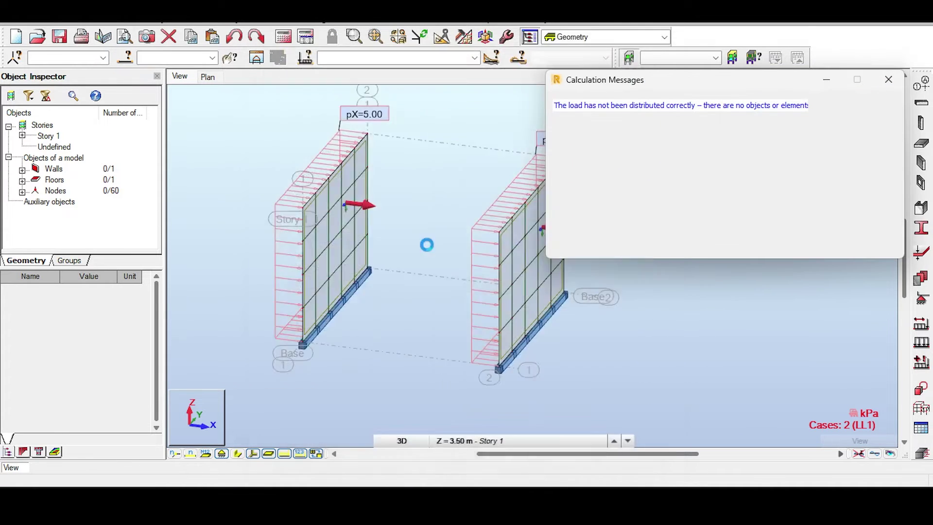
{"action": "left_click", "coordinate": [670, 104]}
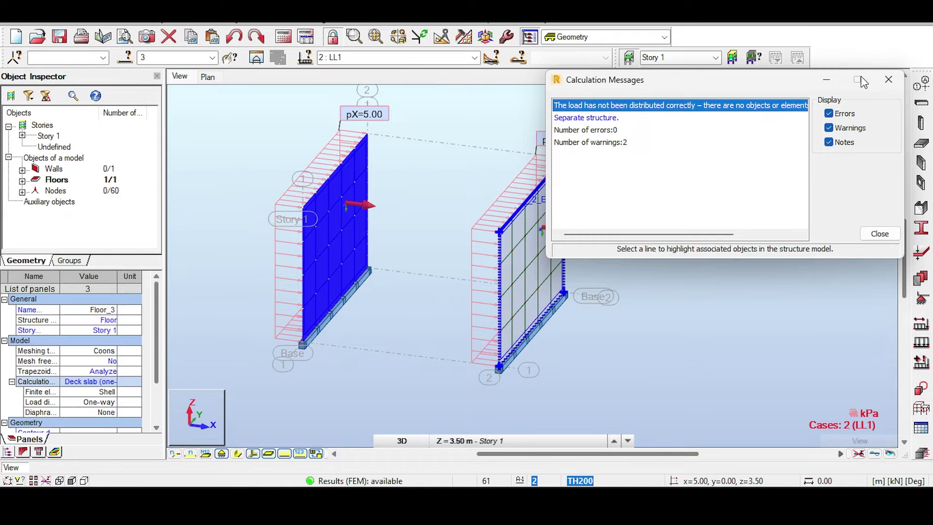
{"action": "left_click", "coordinate": [888, 79]}
- Change Floor_3's calculation model to Shell and rerun the analysis
{"action": "left_click", "coordinate": [436, 136]}
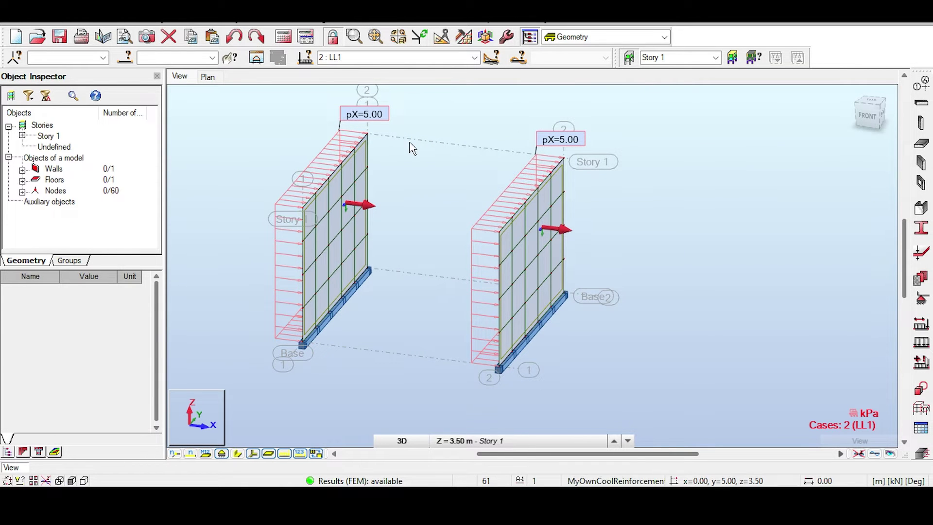
{"action": "left_click", "coordinate": [349, 162]}
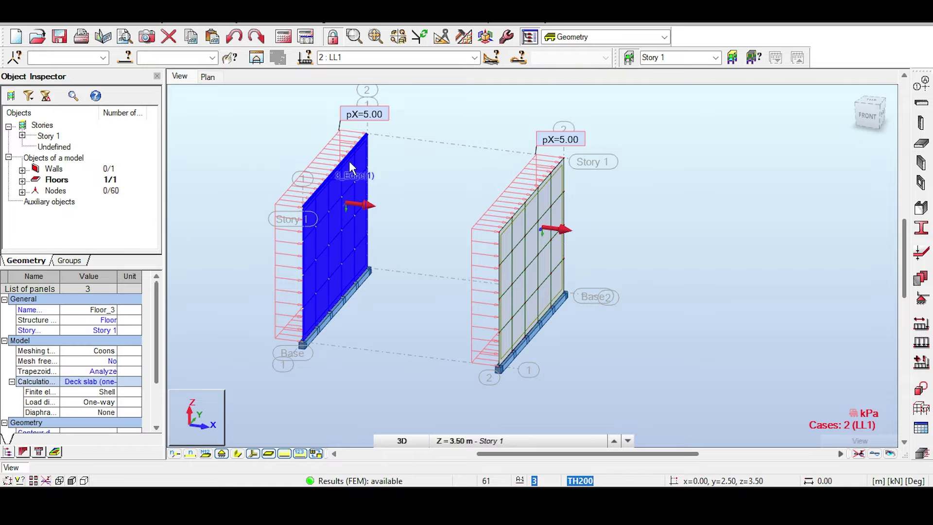
{"action": "left_click", "coordinate": [107, 382]}
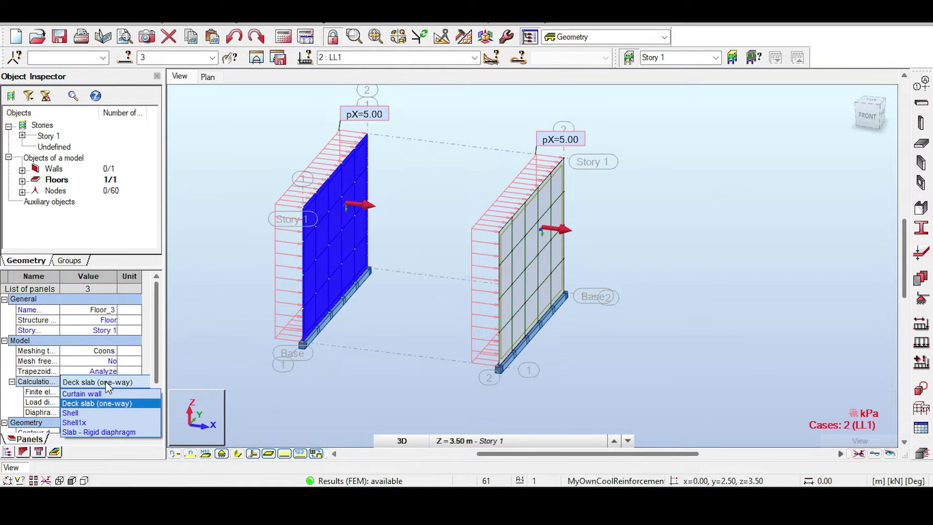
{"action": "left_click", "coordinate": [91, 411]}
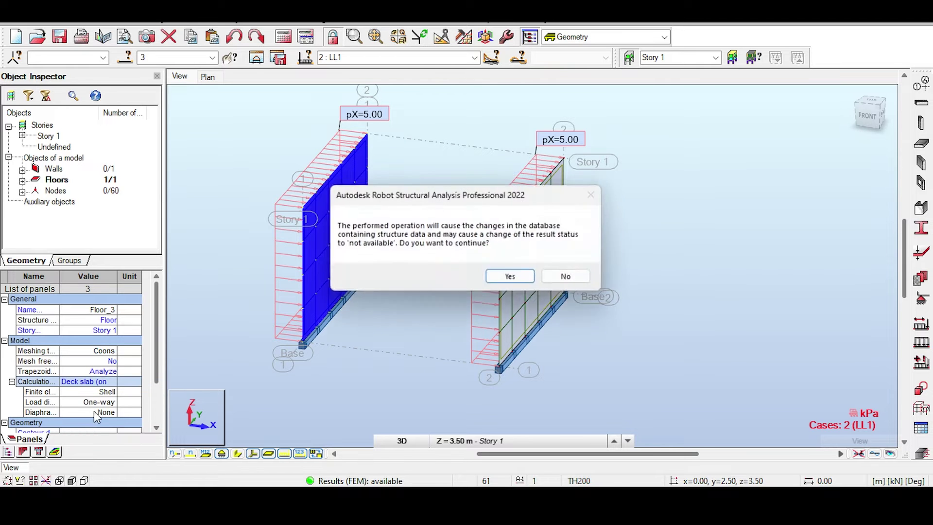
{"action": "left_click", "coordinate": [509, 275]}
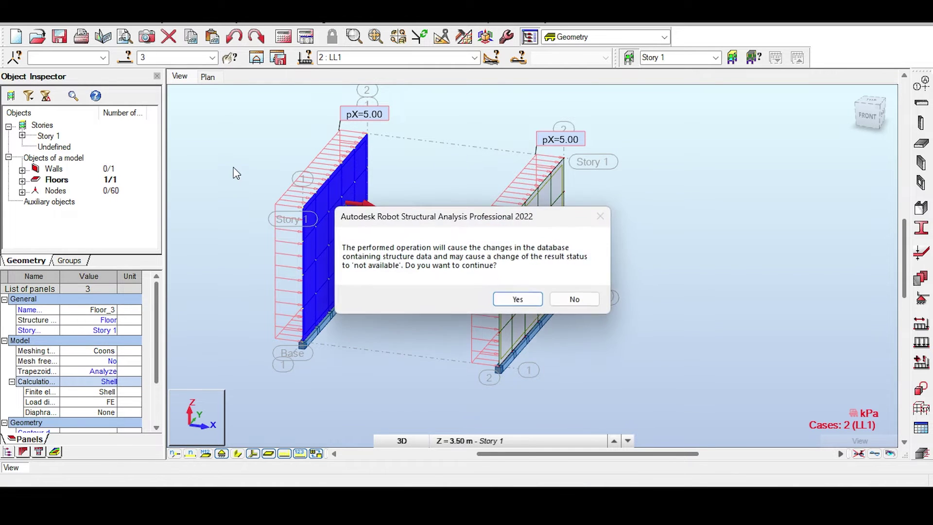
{"action": "left_click", "coordinate": [518, 298]}
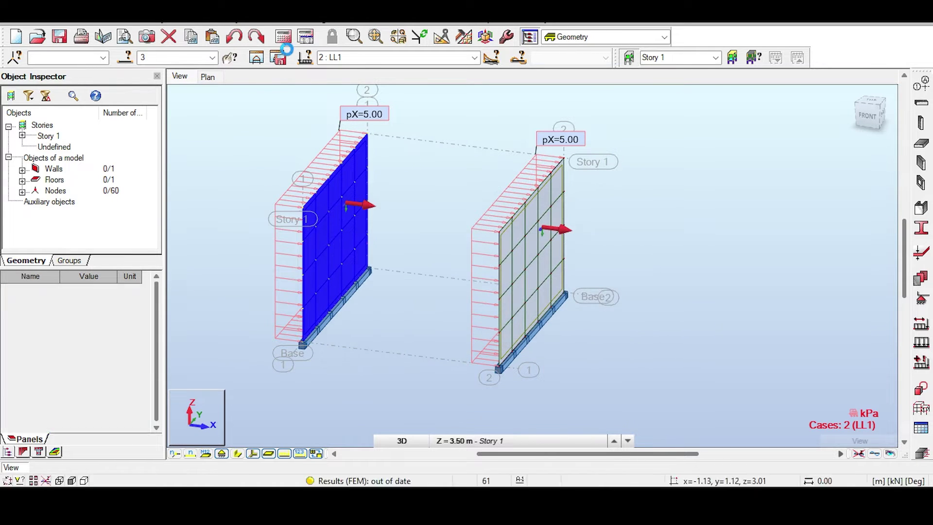
{"action": "left_click", "coordinate": [286, 40]}
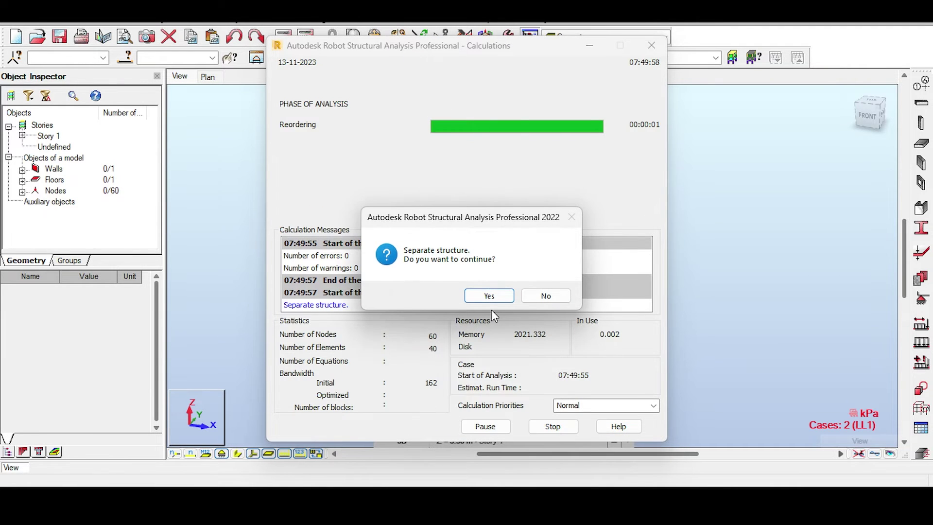
{"action": "left_click", "coordinate": [502, 293]}
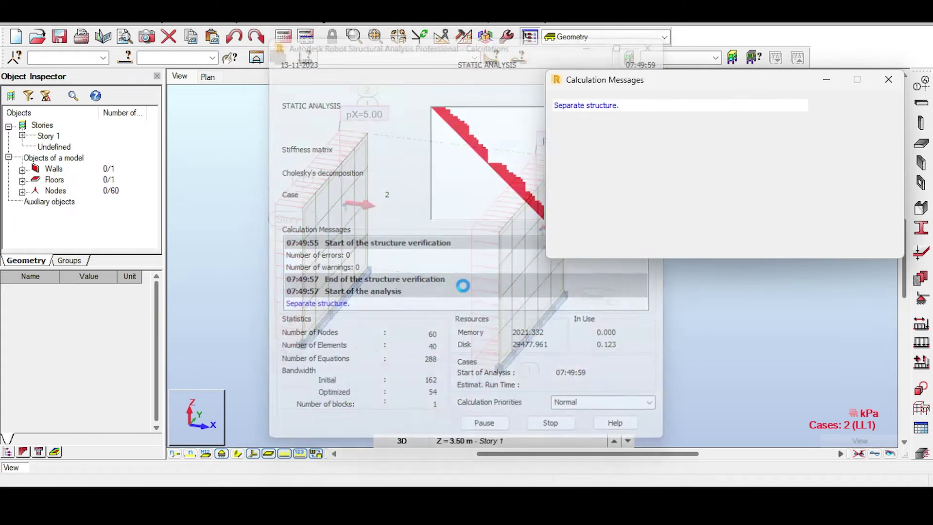
{"action": "left_click", "coordinate": [889, 79]}
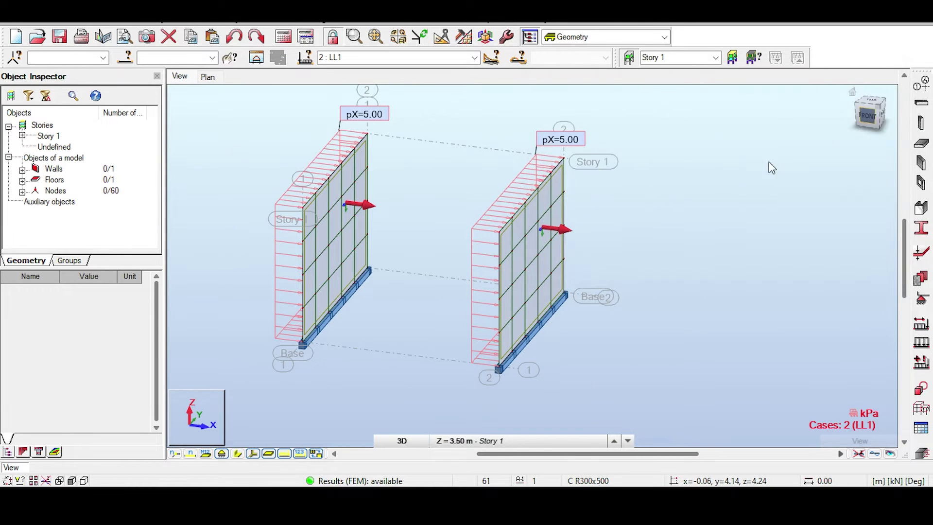
{"action": "left_click", "coordinate": [558, 206]}
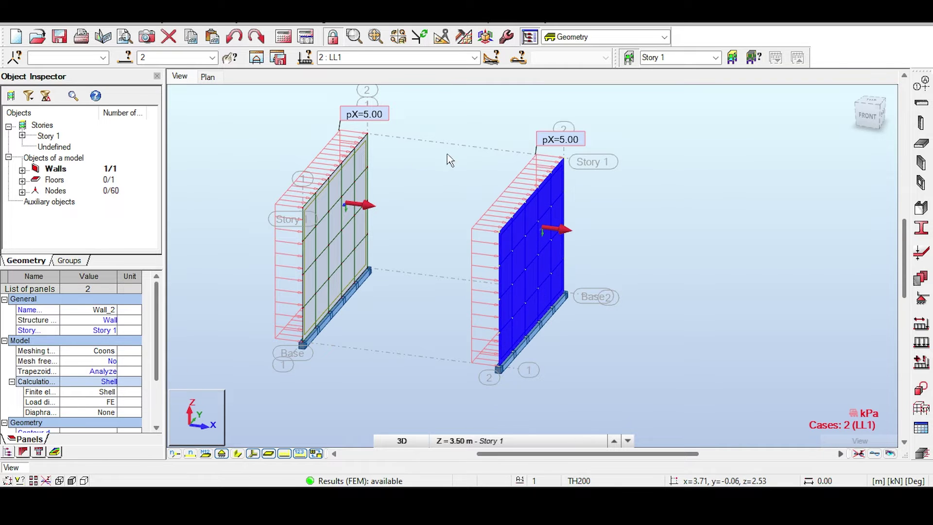
{"action": "left_click", "coordinate": [364, 172]}
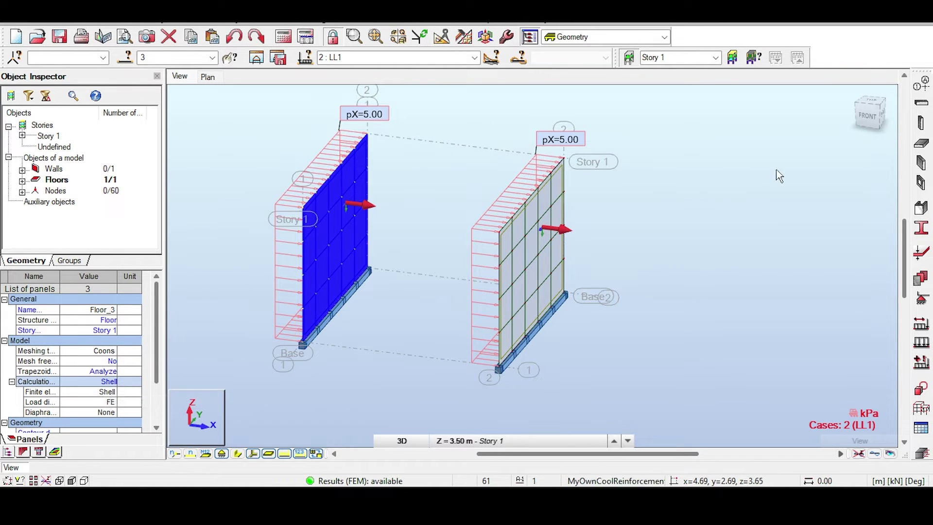
{"action": "key", "text": "Escape"}
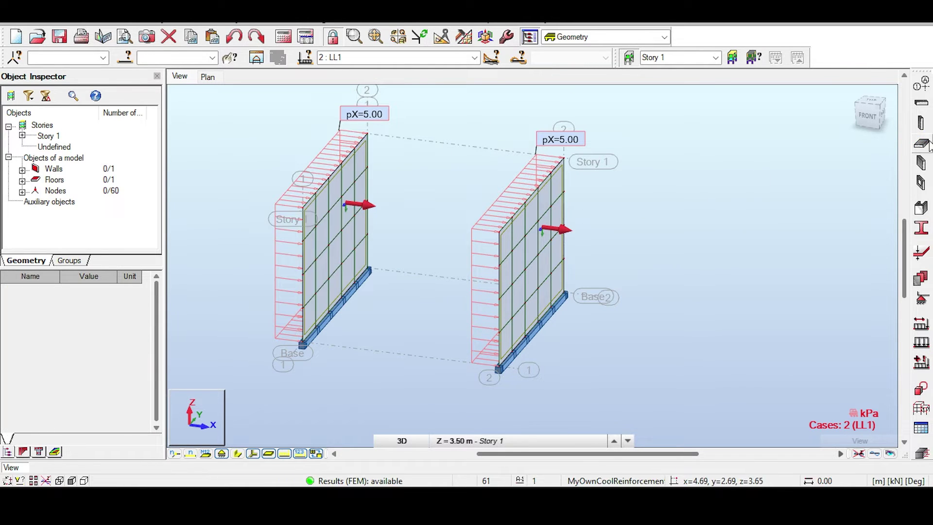
- Draw the Moments-M xx map on both panels
{"action": "left_click", "coordinate": [287, 24]}
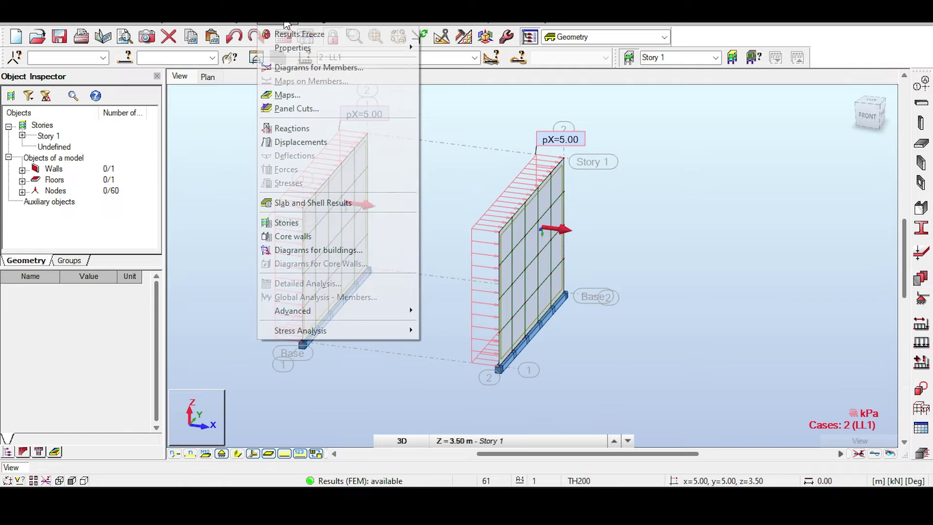
{"action": "left_click", "coordinate": [274, 94]}
{"action": "left_click", "coordinate": [825, 221]}
{"action": "left_click", "coordinate": [749, 407]}
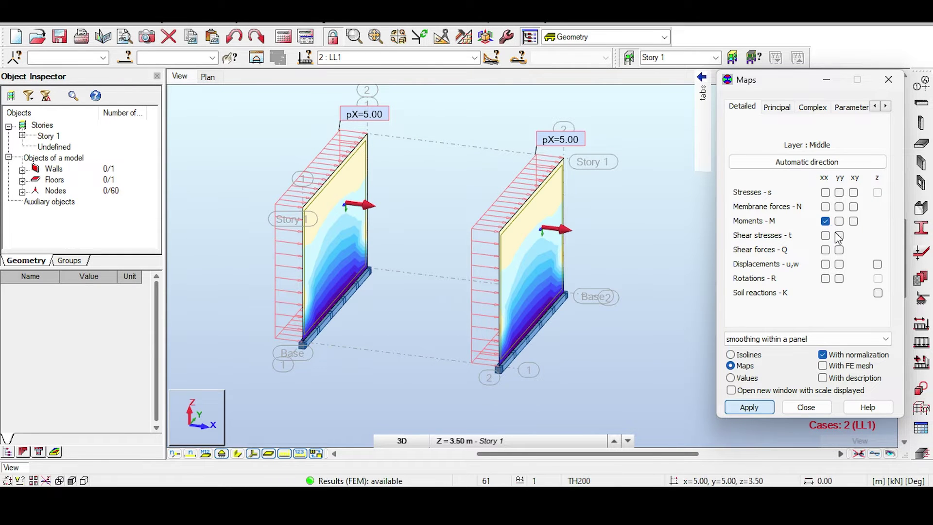
- Add value labels to the Mxx map and view it from the right
{"action": "left_click_drag", "start_coordinate": [780, 93], "coordinate": [820, 272]}
{"action": "left_click", "coordinate": [872, 118]}
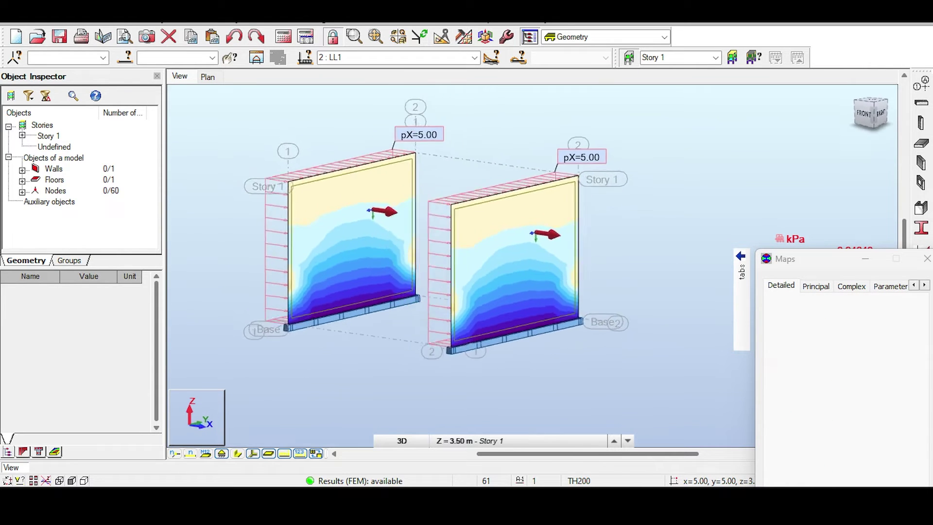
{"action": "left_click_drag", "start_coordinate": [840, 252], "coordinate": [753, 91]}
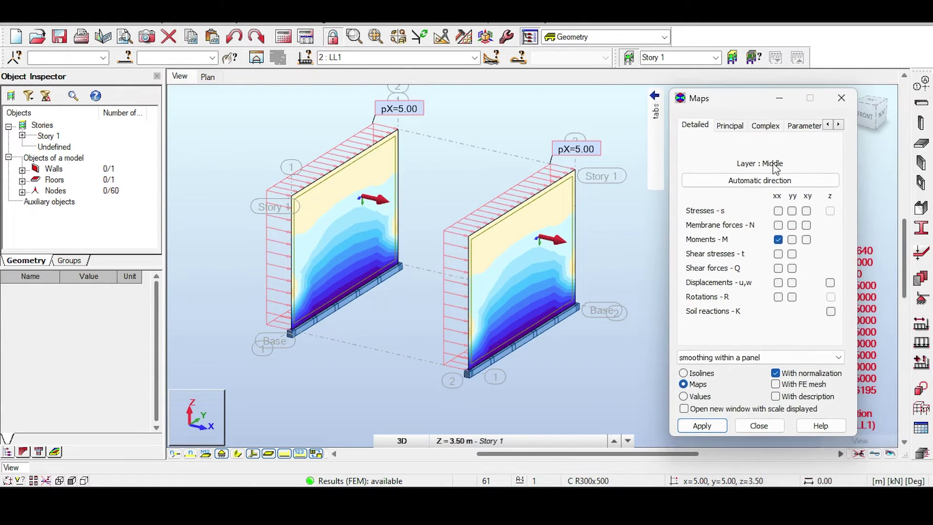
{"action": "left_click", "coordinate": [776, 396]}
{"action": "left_click", "coordinate": [702, 426]}
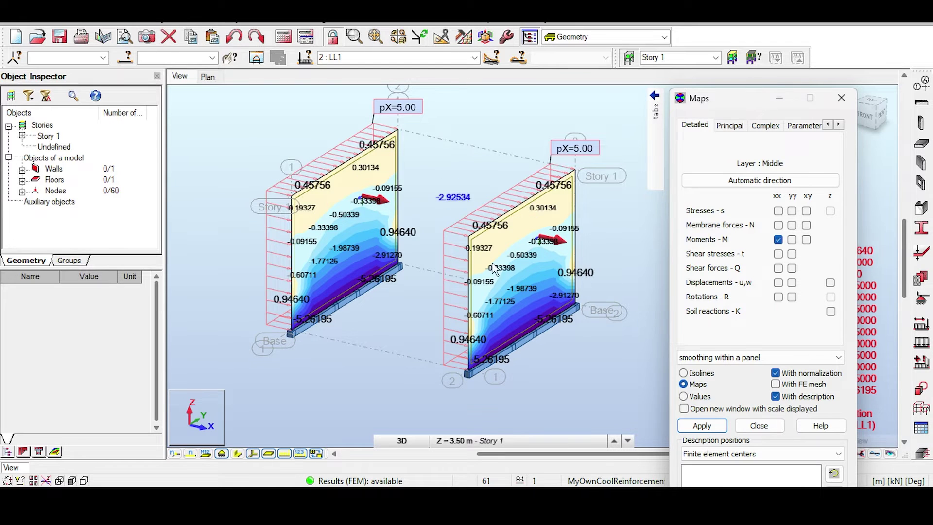
{"action": "mouse_move", "coordinate": [603, 292]}
- Change the panel maps from yy moments to Membrane forces-N yy under LL1
{"action": "left_click", "coordinate": [447, 58]}
{"action": "left_click", "coordinate": [423, 68]}
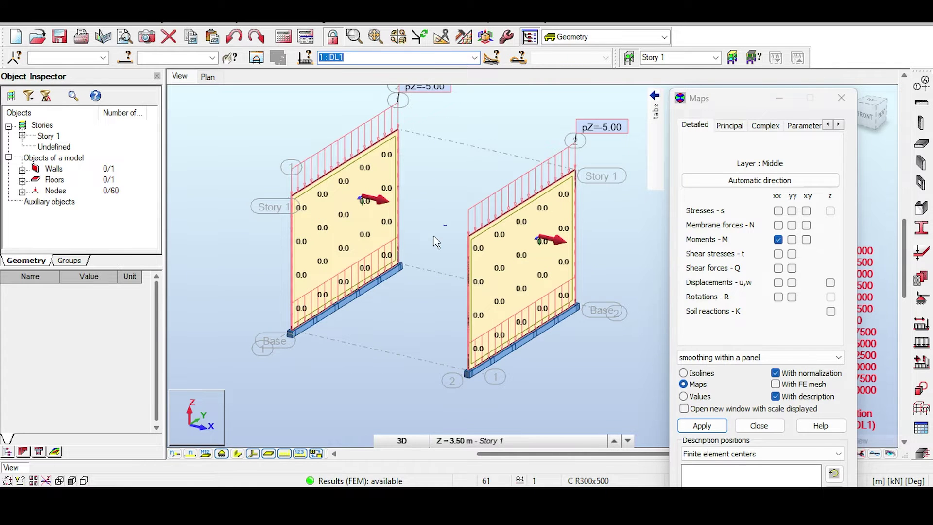
{"action": "left_click", "coordinate": [474, 58]}
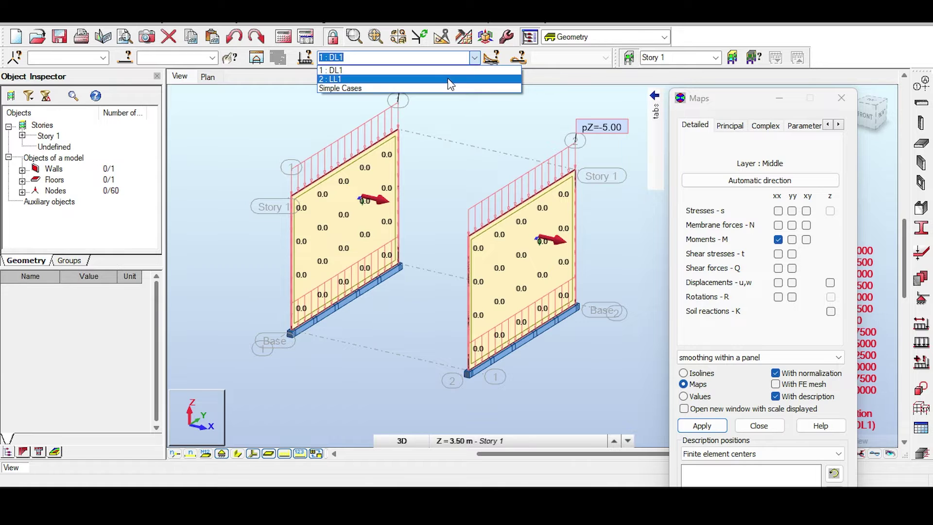
{"action": "left_click", "coordinate": [449, 78]}
{"action": "left_click", "coordinate": [792, 239]}
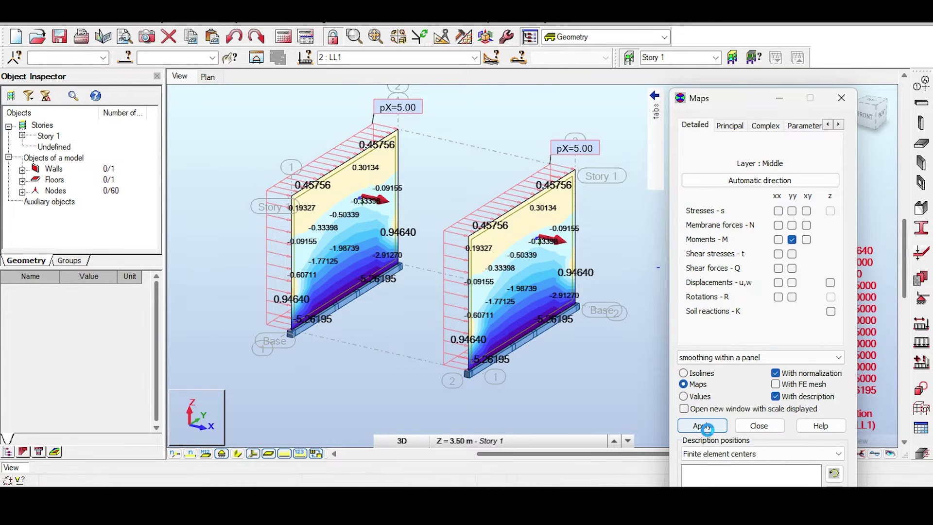
{"action": "left_click", "coordinate": [707, 426]}
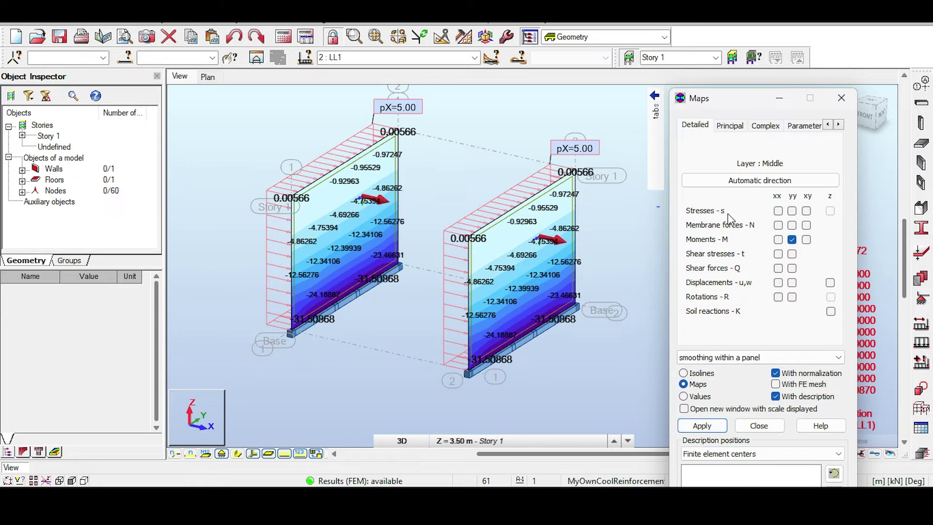
{"action": "left_click", "coordinate": [792, 225]}
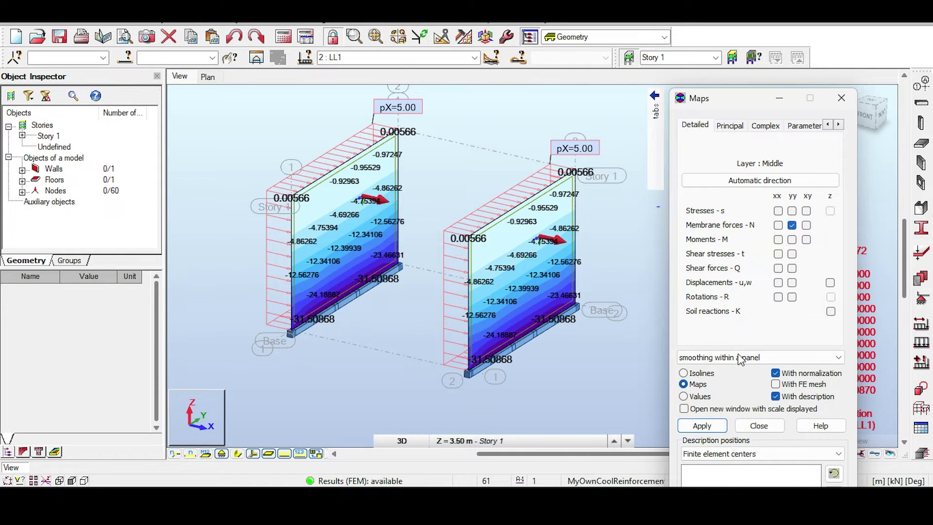
{"action": "left_click", "coordinate": [716, 430]}
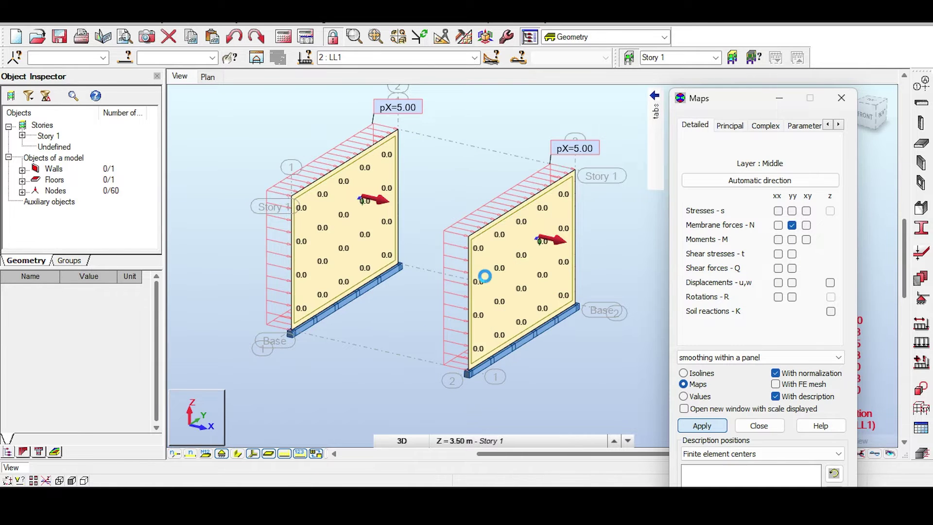
- Show the Nyy membrane force map for dead load case 1 : DL1
{"action": "left_click", "coordinate": [355, 57]}
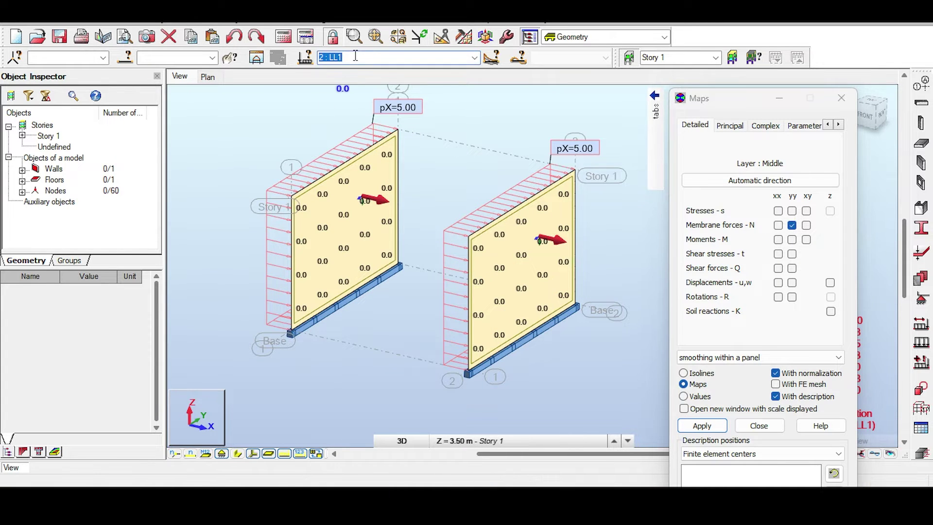
{"action": "left_click", "coordinate": [473, 58]}
{"action": "left_click", "coordinate": [415, 68]}
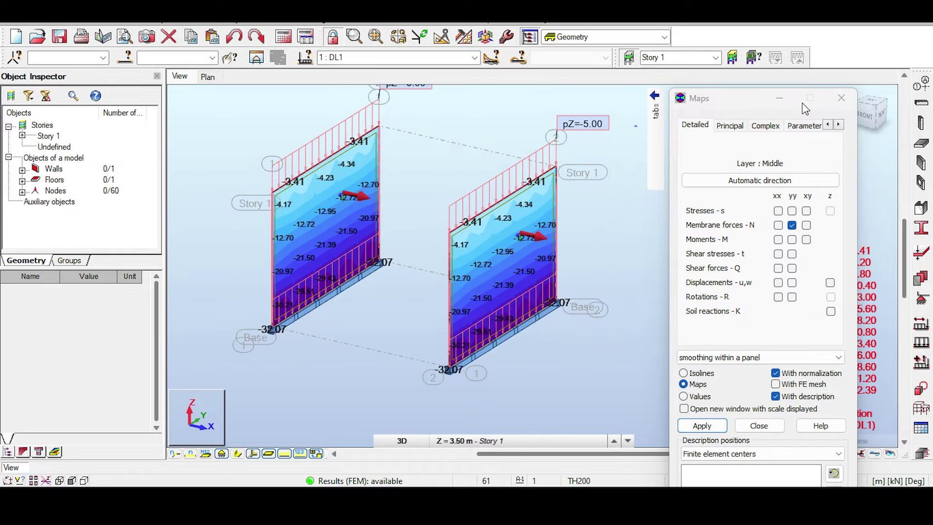
- Close the map settings, recentre the panels, and inspect the wall and floor panel properties
{"action": "left_click", "coordinate": [841, 98]}
{"action": "middle_click_drag", "start_coordinate": [510, 115], "coordinate": [552, 142]}
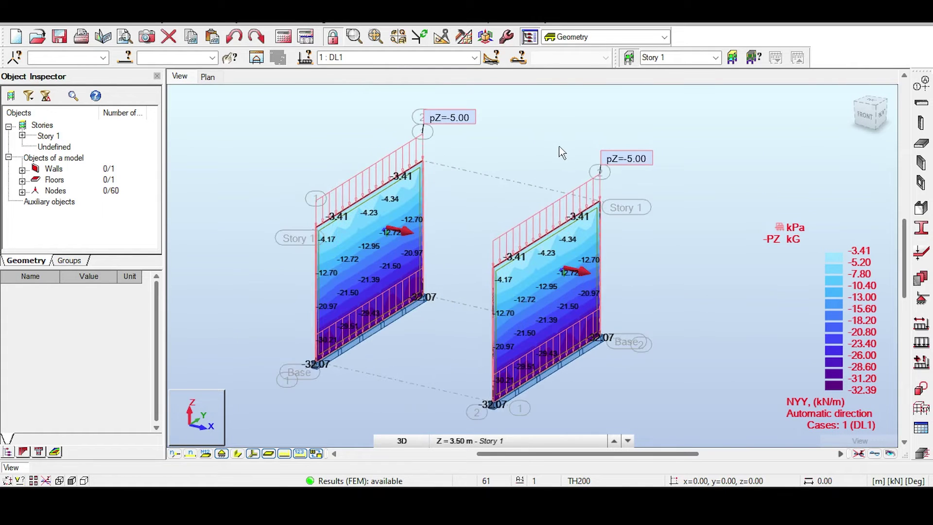
{"action": "scroll", "coordinate": [563, 152], "scroll_direction": "down", "scroll_amount": 2}
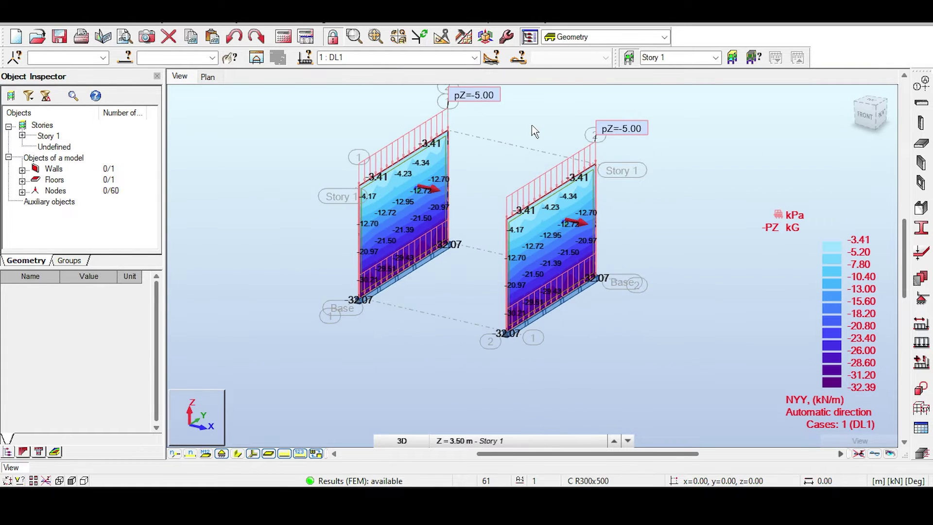
{"action": "left_click", "coordinate": [544, 202]}
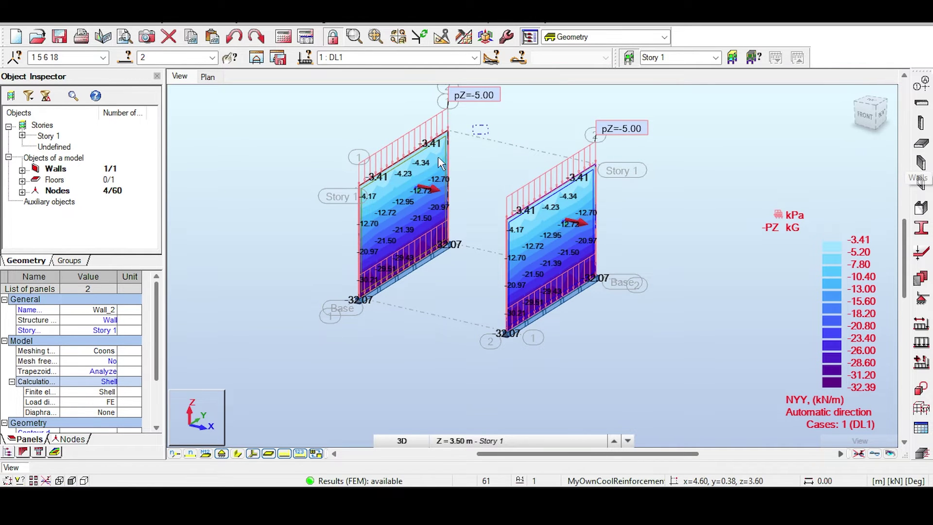
{"action": "left_click", "coordinate": [410, 174]}
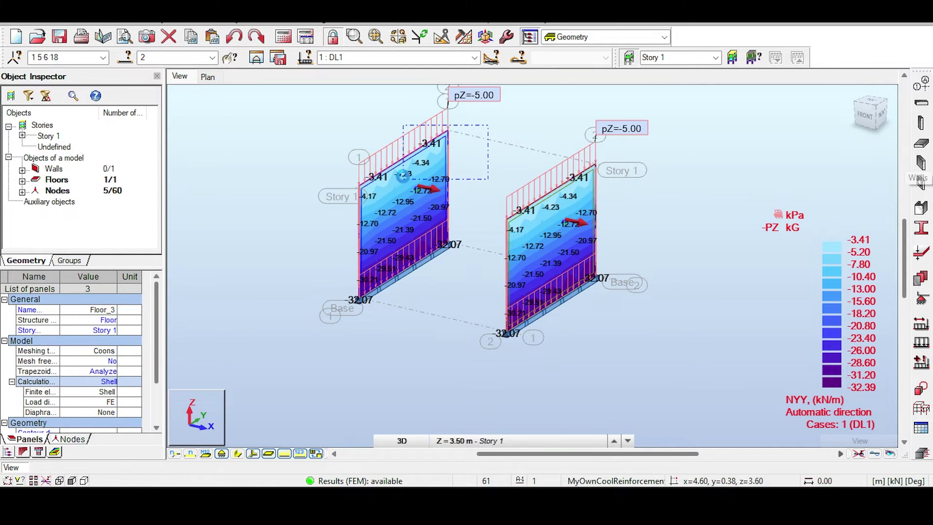
{"action": "left_click", "coordinate": [506, 161]}
- Set the Floor definition's model to Shell, review the Wall definition, and select Wall_2
{"action": "left_click", "coordinate": [921, 143]}
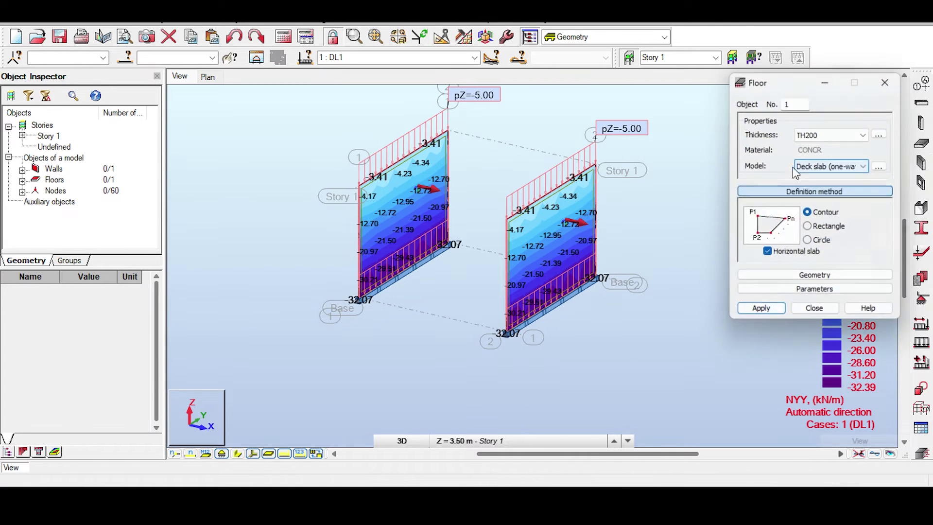
{"action": "left_click", "coordinate": [810, 166]}
{"action": "left_click", "coordinate": [811, 197]}
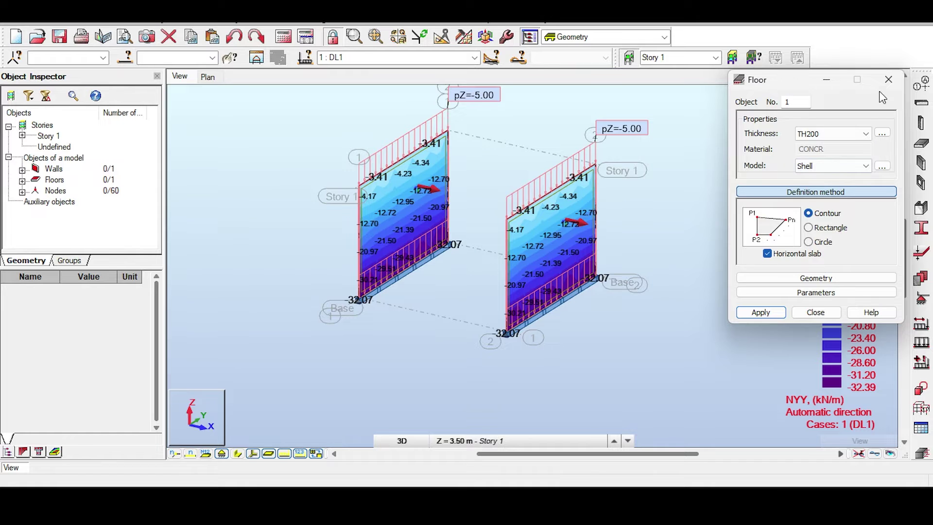
{"action": "left_click", "coordinate": [889, 79]}
{"action": "left_click", "coordinate": [921, 163]}
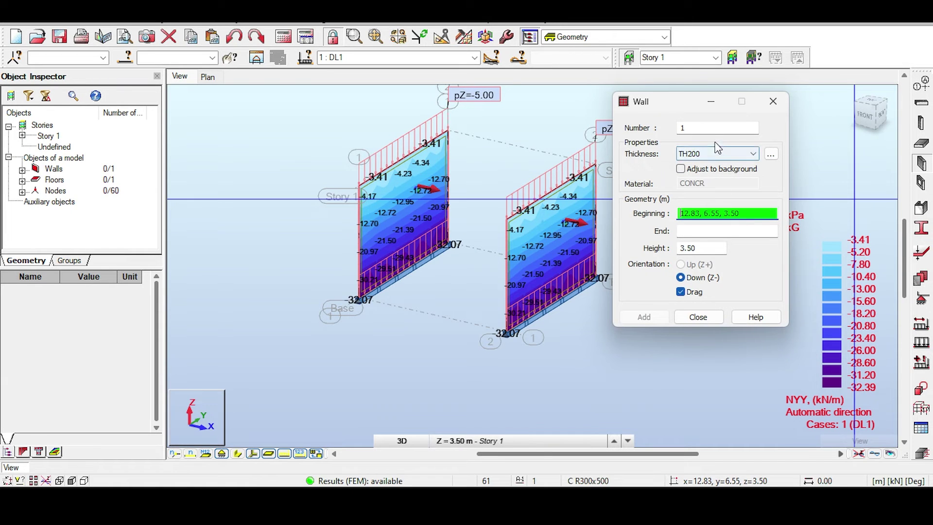
{"action": "left_click", "coordinate": [773, 103]}
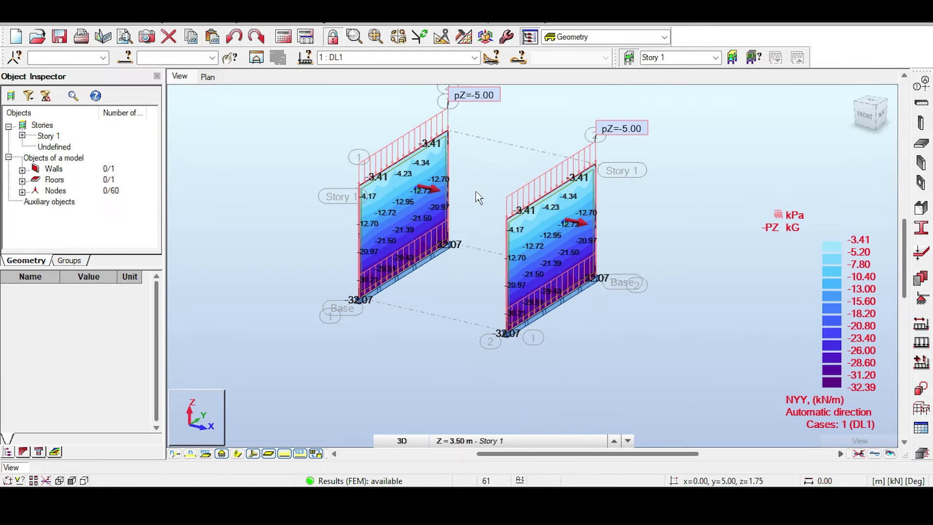
{"action": "left_click", "coordinate": [549, 204]}
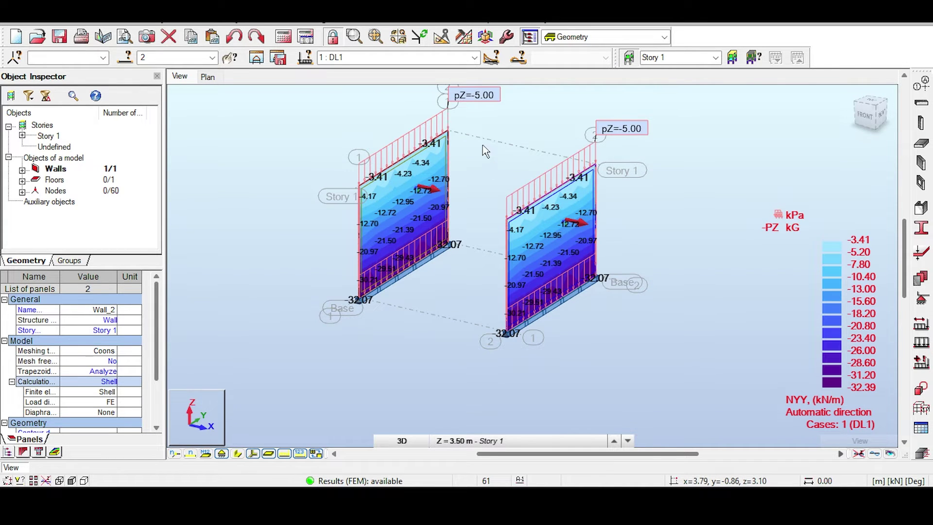
- Select only the right wall Wall_2 and launch Design > Provided Reinforcement of RC Elements
{"action": "middle_click_drag", "start_coordinate": [484, 145], "coordinate": [475, 158]}
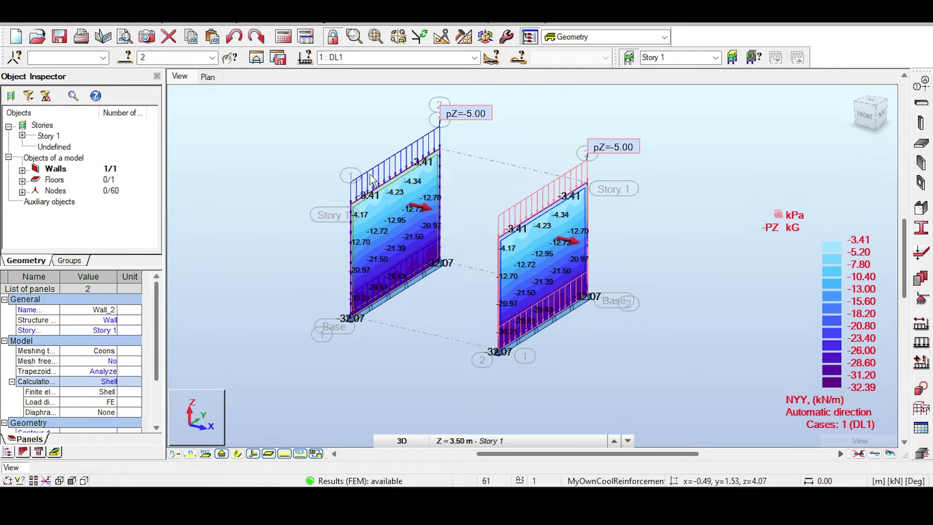
{"action": "middle_click_drag", "start_coordinate": [532, 150], "coordinate": [521, 145]}
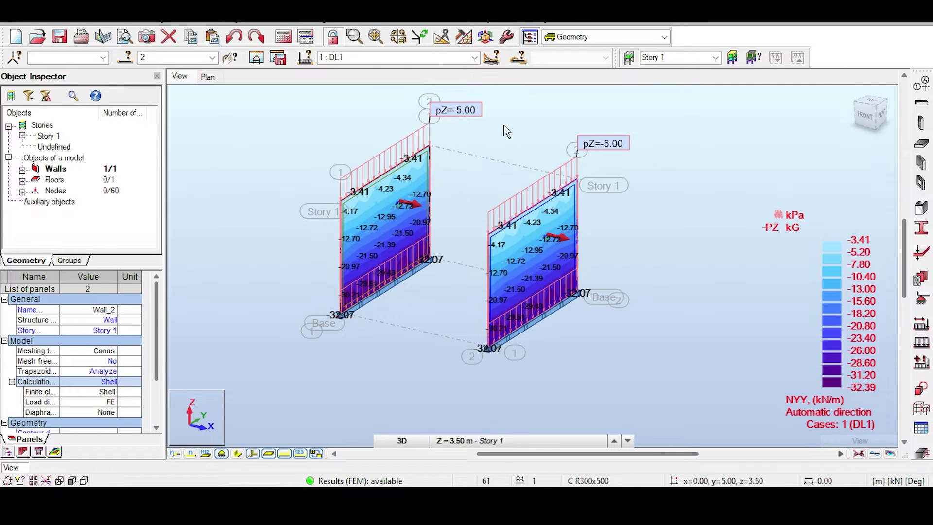
{"action": "middle_click_drag", "start_coordinate": [505, 131], "coordinate": [508, 122]}
{"action": "left_click_drag", "start_coordinate": [282, 106], "coordinate": [669, 371]}
{"action": "left_click", "coordinate": [691, 329]}
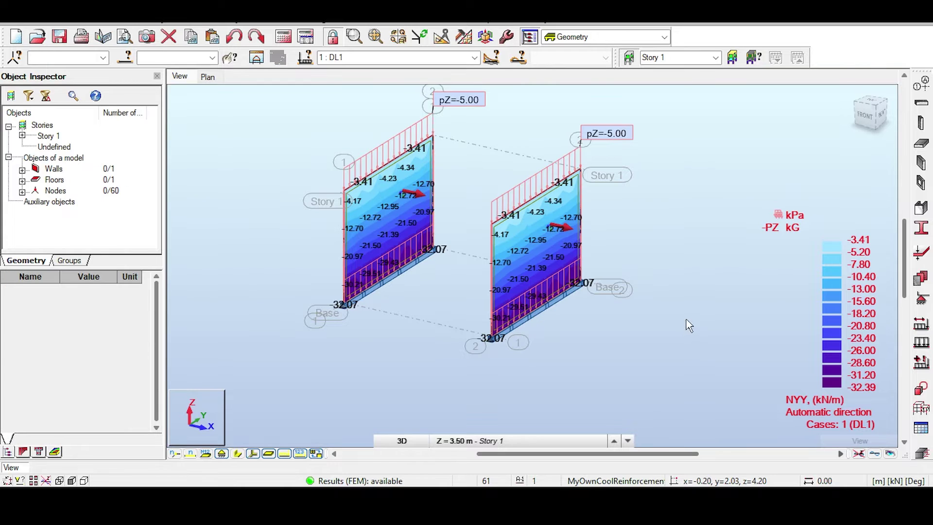
{"action": "left_click", "coordinate": [576, 187]}
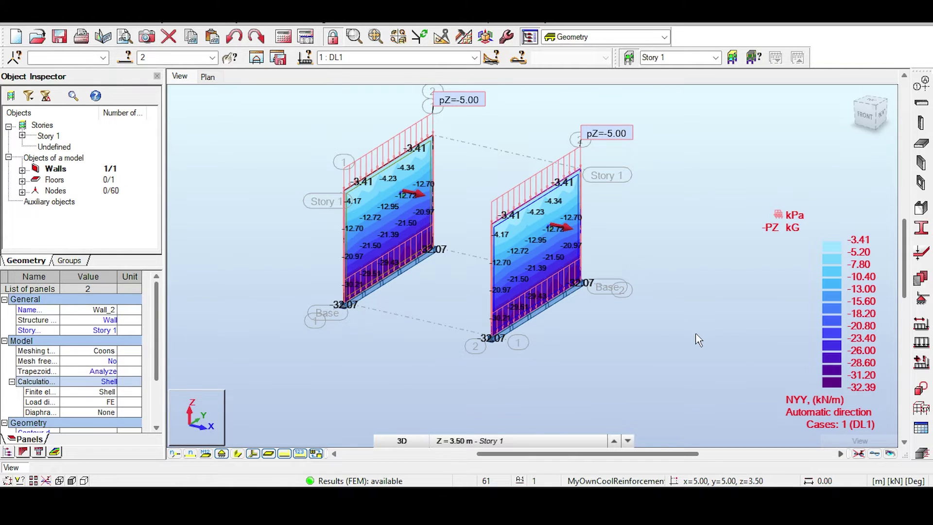
{"action": "left_click", "coordinate": [321, 22]}
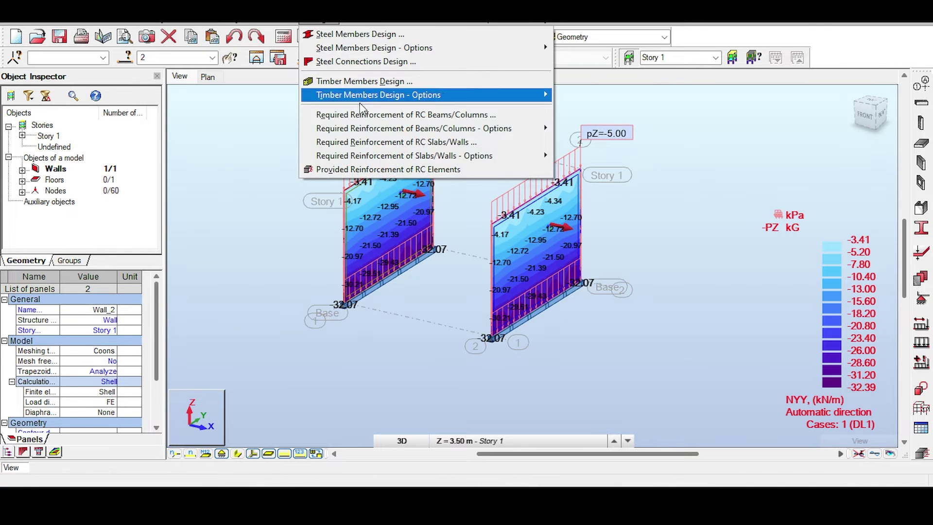
{"action": "left_click", "coordinate": [366, 175]}
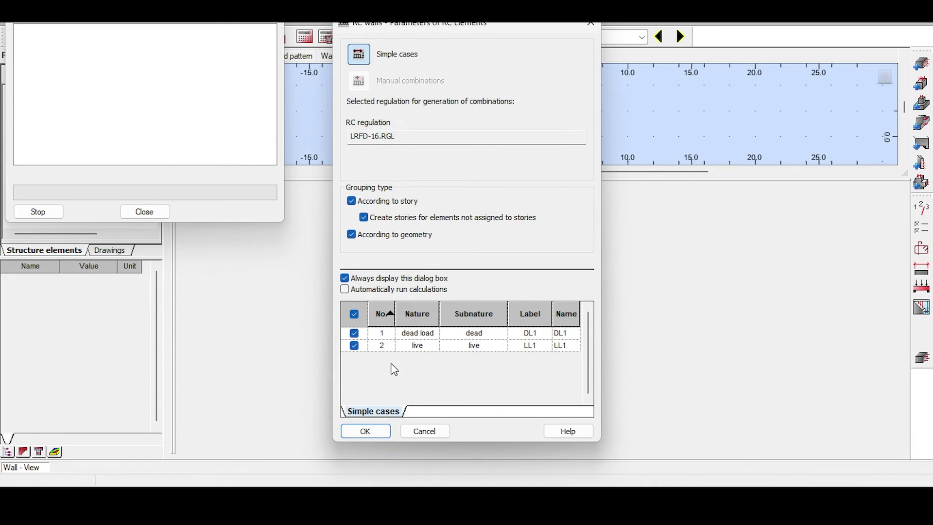
- Accept the RC wall design parameters and dismiss the class-not-registered and rebar database errors
{"action": "left_click", "coordinate": [365, 431]}
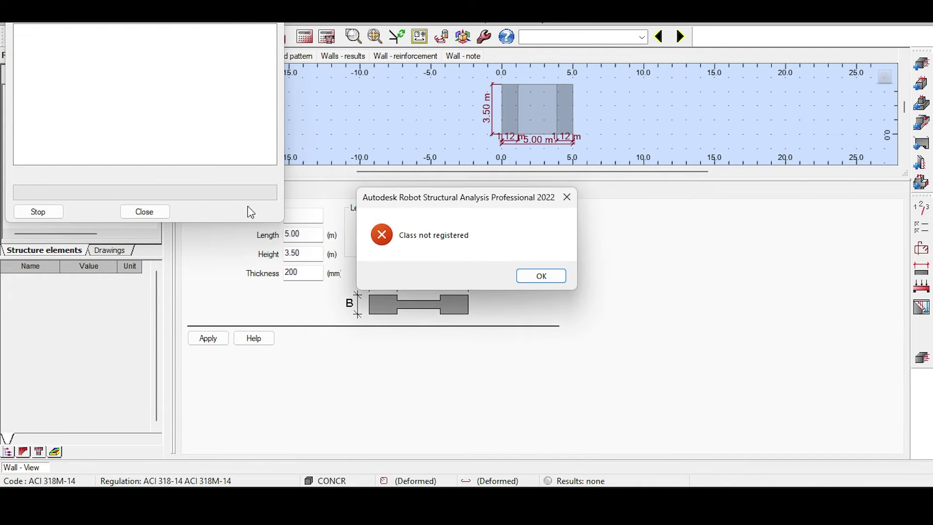
{"action": "left_click", "coordinate": [544, 275]}
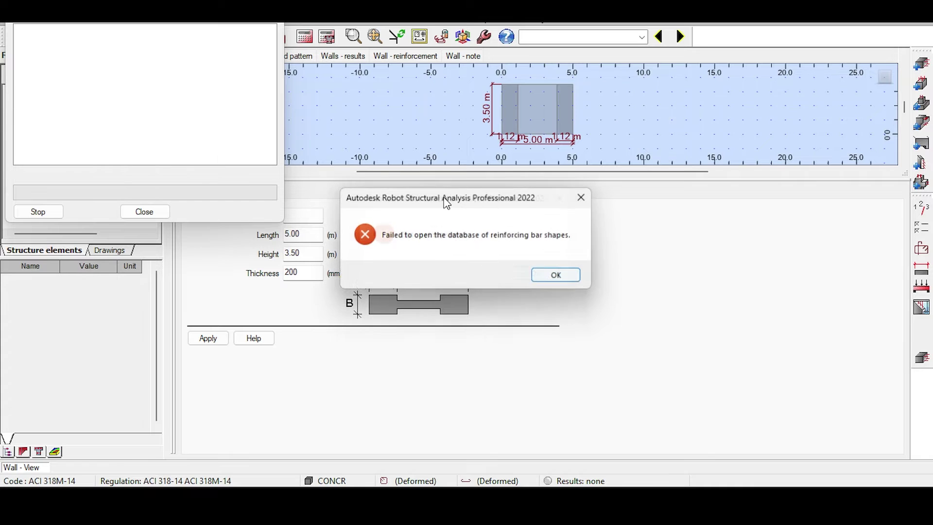
{"action": "left_click", "coordinate": [553, 276]}
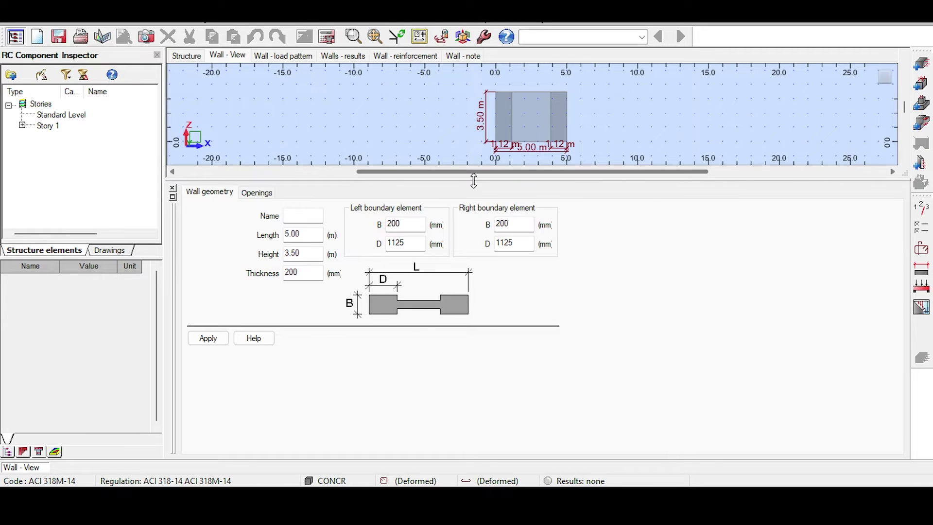
- Enlarge the wall view and orbit it into 3D with the dimension labels visible
{"action": "left_click_drag", "start_coordinate": [474, 180], "coordinate": [473, 266]}
{"action": "mouse_move", "coordinate": [866, 72]}
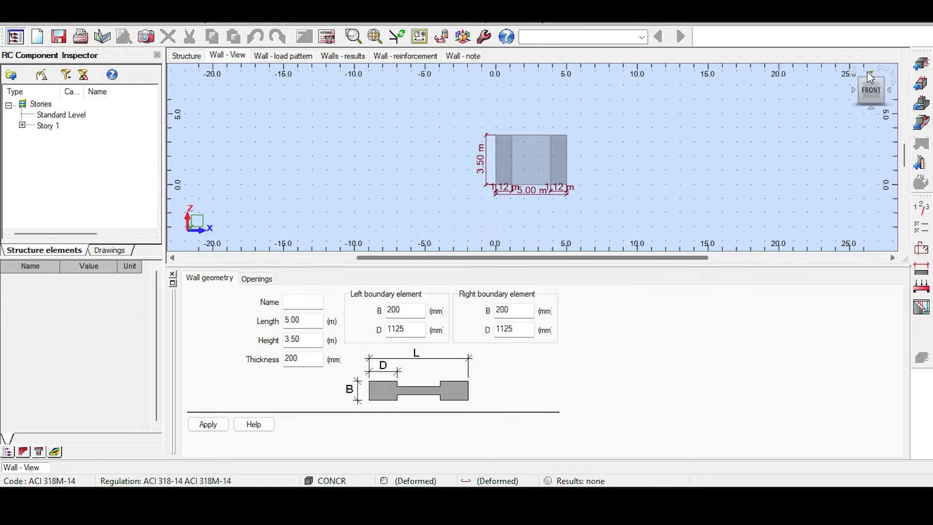
{"action": "left_click_drag", "start_coordinate": [867, 71], "coordinate": [511, 134]}
{"action": "scroll", "coordinate": [511, 135], "scroll_direction": "up", "scroll_amount": 5}
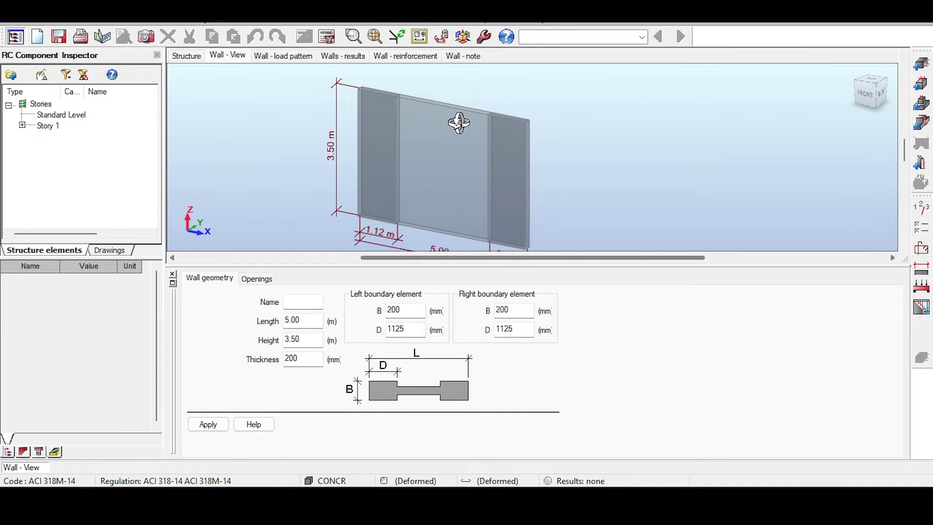
{"action": "scroll", "coordinate": [449, 134], "scroll_direction": "up", "scroll_amount": 1}
{"action": "scroll", "coordinate": [354, 126], "scroll_direction": "up", "scroll_amount": 1}
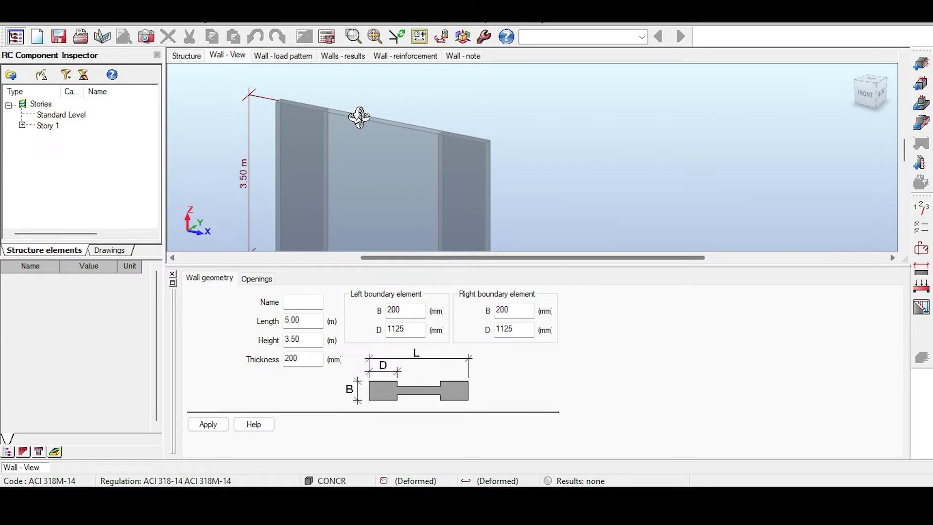
{"action": "middle_click_drag", "start_coordinate": [359, 117], "coordinate": [356, 95]}
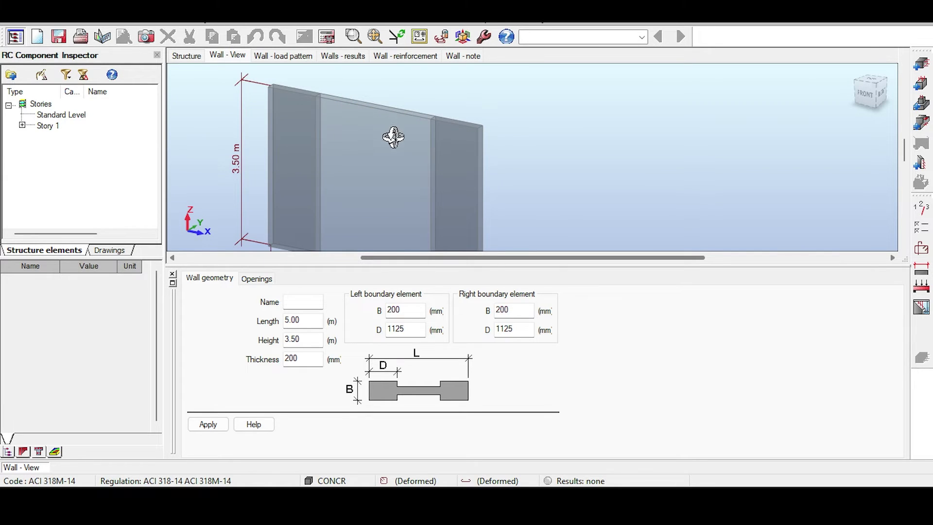
{"action": "scroll", "coordinate": [394, 137], "scroll_direction": "down", "scroll_amount": 1}
{"action": "middle_click_drag", "start_coordinate": [392, 140], "coordinate": [406, 98]}
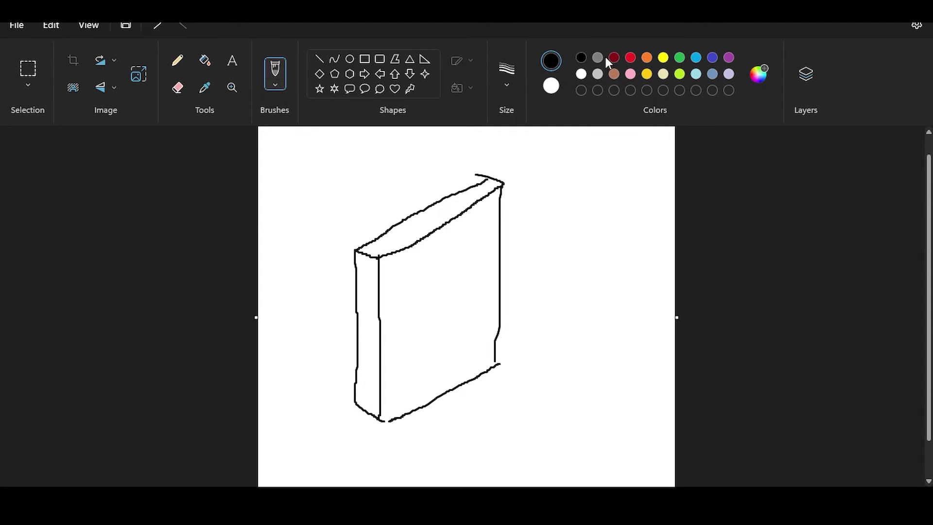
- In dark red, draw a curved arrow, a load arrow, a dashed axis and a moment arrow on the wall top
{"action": "left_click", "coordinate": [614, 58]}
{"action": "mouse_move", "coordinate": [323, 275]}
{"action": "left_mouse_down"}
{"action": "mouse_move", "coordinate": [391, 248]}
{"action": "mouse_move", "coordinate": [411, 235]}
{"action": "mouse_move", "coordinate": [403, 229]}
{"action": "mouse_move", "coordinate": [419, 245]}
{"action": "left_mouse_up"}
{"action": "mouse_move", "coordinate": [432, 158]}
{"action": "left_mouse_down"}
{"action": "mouse_move", "coordinate": [432, 223]}
{"action": "mouse_move", "coordinate": [442, 206]}
{"action": "mouse_move", "coordinate": [439, 221]}
{"action": "mouse_move", "coordinate": [390, 200]}
{"action": "left_mouse_up"}
{"action": "left_click_drag", "start_coordinate": [398, 203], "coordinate": [417, 210]}
{"action": "left_click_drag", "start_coordinate": [456, 222], "coordinate": [458, 222]}
{"action": "left_click_drag", "start_coordinate": [466, 225], "coordinate": [469, 226]}
{"action": "left_click_drag", "start_coordinate": [479, 230], "coordinate": [512, 235]}
{"action": "mouse_move", "coordinate": [377, 211]}
{"action": "left_mouse_down"}
{"action": "mouse_move", "coordinate": [386, 188]}
{"action": "mouse_move", "coordinate": [408, 188]}
{"action": "mouse_move", "coordinate": [406, 200]}
{"action": "mouse_move", "coordinate": [407, 188]}
{"action": "left_mouse_up"}
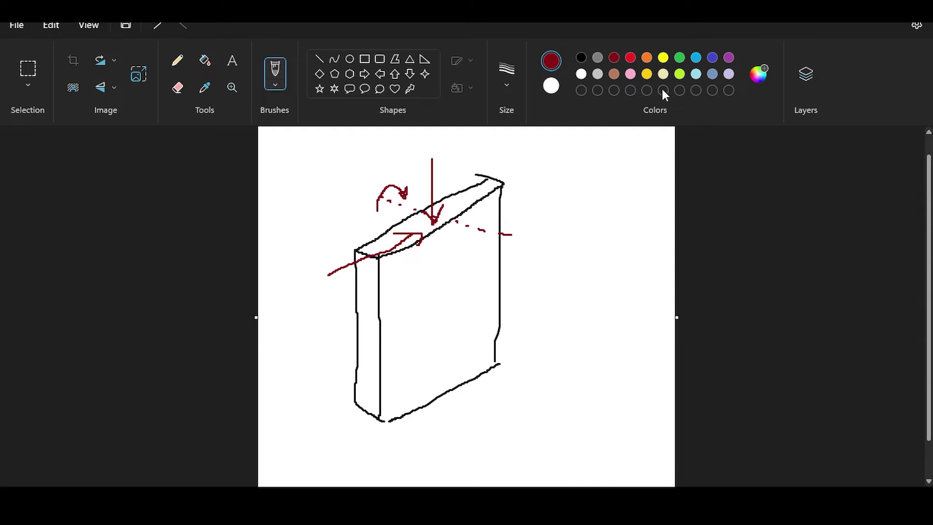
{"action": "left_click", "coordinate": [679, 57]}
- Sketch a black slab outline with thickness edges to the right of the wall
{"action": "left_click", "coordinate": [581, 58]}
{"action": "mouse_move", "coordinate": [566, 172]}
{"action": "left_mouse_down"}
{"action": "mouse_move", "coordinate": [637, 175]}
{"action": "mouse_move", "coordinate": [579, 239]}
{"action": "mouse_move", "coordinate": [520, 234]}
{"action": "mouse_move", "coordinate": [562, 176]}
{"action": "left_mouse_up"}
{"action": "left_click_drag", "start_coordinate": [664, 181], "coordinate": [518, 234]}
{"action": "left_click_drag", "start_coordinate": [627, 243], "coordinate": [620, 256]}
- In green, add a load arrow and two moment arrows on the slab, and label it f and the wall W
{"action": "left_click", "coordinate": [679, 58]}
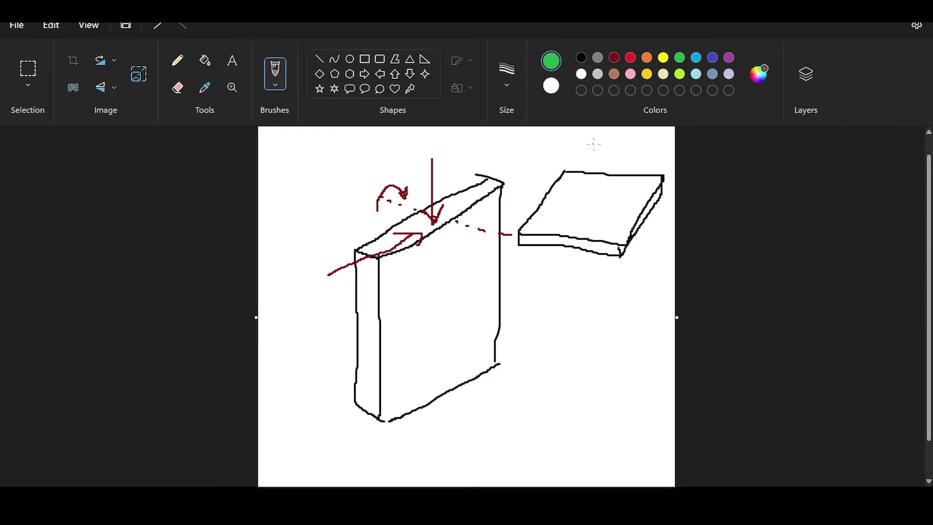
{"action": "mouse_move", "coordinate": [595, 138]}
{"action": "left_mouse_down"}
{"action": "mouse_move", "coordinate": [597, 197]}
{"action": "mouse_move", "coordinate": [606, 188]}
{"action": "mouse_move", "coordinate": [599, 199]}
{"action": "mouse_move", "coordinate": [584, 187]}
{"action": "left_mouse_up"}
{"action": "mouse_move", "coordinate": [583, 255]}
{"action": "left_mouse_down"}
{"action": "mouse_move", "coordinate": [575, 253]}
{"action": "mouse_move", "coordinate": [575, 224]}
{"action": "left_mouse_up"}
{"action": "mouse_move", "coordinate": [667, 218]}
{"action": "left_mouse_down"}
{"action": "mouse_move", "coordinate": [645, 193]}
{"action": "mouse_move", "coordinate": [630, 221]}
{"action": "left_mouse_up"}
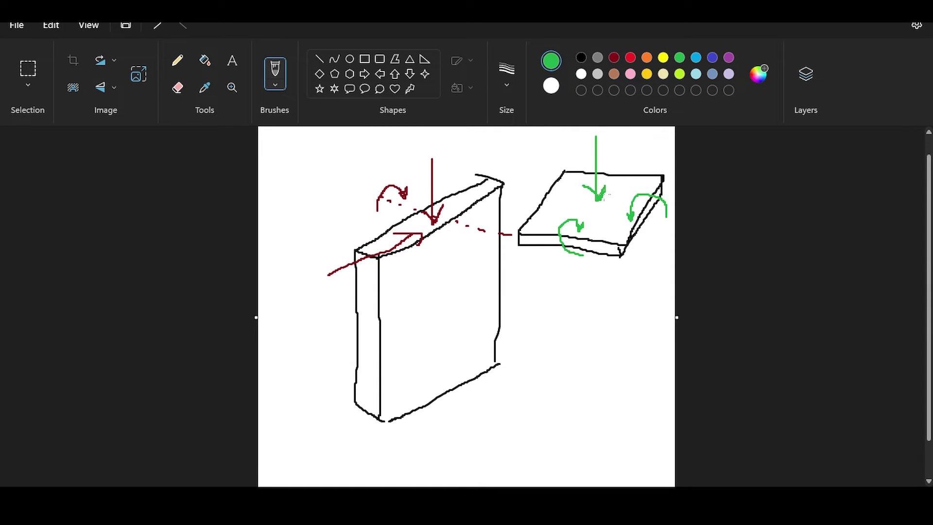
{"action": "mouse_move", "coordinate": [586, 286]}
{"action": "left_mouse_down"}
{"action": "mouse_move", "coordinate": [581, 322]}
{"action": "mouse_move", "coordinate": [590, 302]}
{"action": "left_mouse_up"}
{"action": "mouse_move", "coordinate": [430, 416]}
{"action": "left_mouse_down"}
{"action": "mouse_move", "coordinate": [436, 445]}
{"action": "mouse_move", "coordinate": [459, 411]}
{"action": "left_mouse_up"}
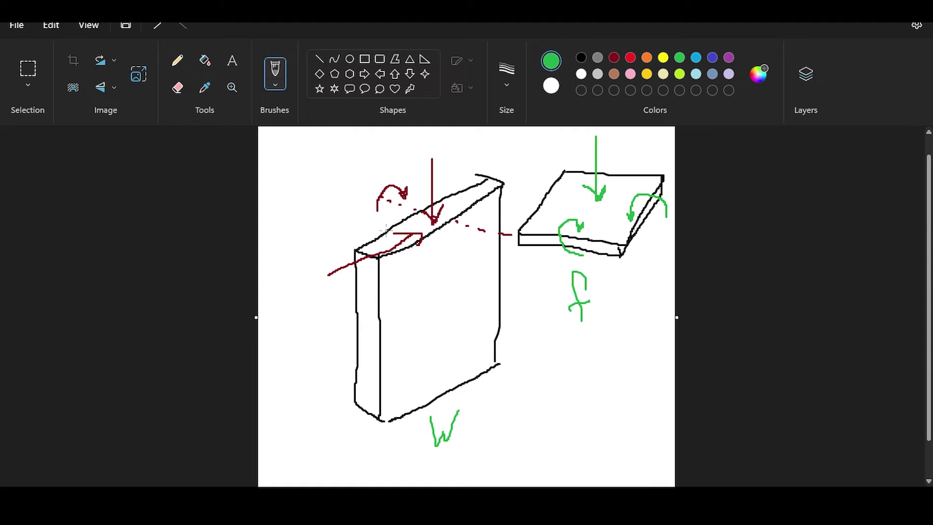
- Try several red circles and an arrow around the wall and slab, undoing each one
{"action": "left_click", "coordinate": [630, 58]}
{"action": "mouse_move", "coordinate": [450, 141]}
{"action": "left_mouse_down"}
{"action": "mouse_move", "coordinate": [346, 176]}
{"action": "mouse_move", "coordinate": [323, 222]}
{"action": "mouse_move", "coordinate": [439, 259]}
{"action": "mouse_move", "coordinate": [457, 184]}
{"action": "mouse_move", "coordinate": [446, 156]}
{"action": "left_mouse_up"}
{"action": "key", "text": "ctrl+z"}
{"action": "mouse_move", "coordinate": [612, 362]}
{"action": "left_mouse_down"}
{"action": "mouse_move", "coordinate": [604, 278]}
{"action": "mouse_move", "coordinate": [595, 289]}
{"action": "mouse_move", "coordinate": [623, 286]}
{"action": "left_mouse_up"}
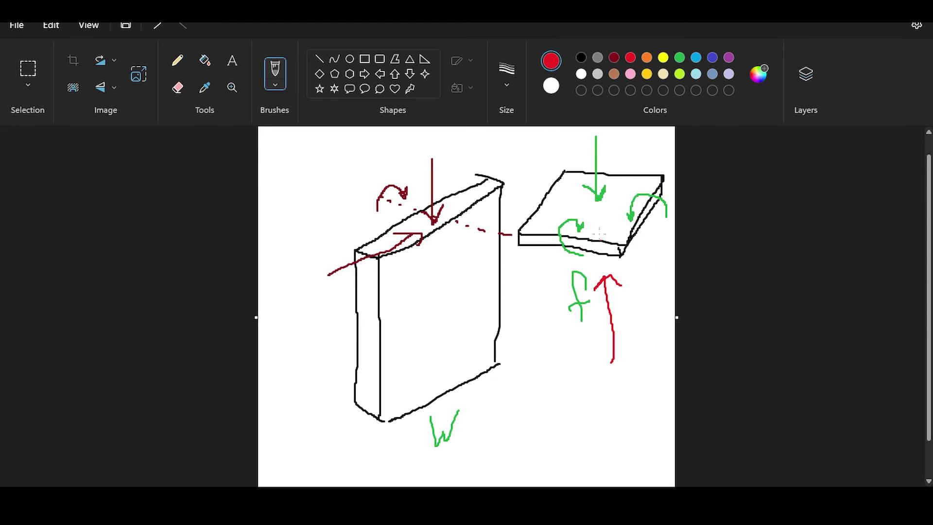
{"action": "key", "text": "ctrl+z"}
{"action": "key", "text": "ctrl+z"}
{"action": "mouse_move", "coordinate": [627, 139]}
{"action": "left_mouse_down"}
{"action": "mouse_move", "coordinate": [527, 205]}
{"action": "mouse_move", "coordinate": [675, 269]}
{"action": "mouse_move", "coordinate": [630, 142]}
{"action": "left_mouse_up"}
{"action": "key", "text": "ctrl+z"}
{"action": "mouse_move", "coordinate": [462, 163]}
{"action": "left_mouse_down"}
{"action": "mouse_move", "coordinate": [350, 169]}
{"action": "mouse_move", "coordinate": [343, 260]}
{"action": "mouse_move", "coordinate": [474, 216]}
{"action": "mouse_move", "coordinate": [478, 155]}
{"action": "left_mouse_up"}
{"action": "key", "text": "ctrl+z"}
- Sketch a thin black panel with its thickness edge below the f label
{"action": "left_click", "coordinate": [581, 57]}
{"action": "mouse_move", "coordinate": [577, 334]}
{"action": "left_mouse_down"}
{"action": "mouse_move", "coordinate": [535, 394]}
{"action": "mouse_move", "coordinate": [547, 394]}
{"action": "mouse_move", "coordinate": [578, 336]}
{"action": "left_mouse_up"}
{"action": "left_click_drag", "start_coordinate": [533, 392], "coordinate": [533, 475]}
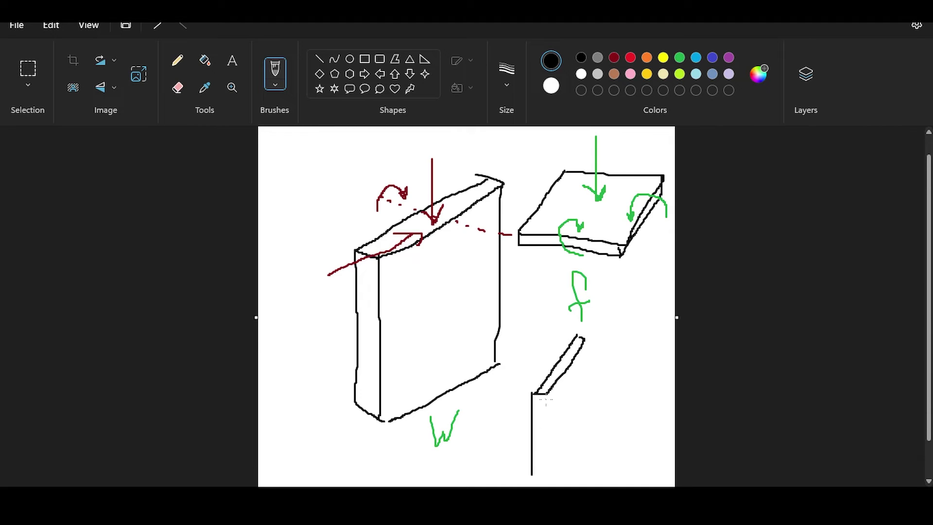
{"action": "left_click_drag", "start_coordinate": [546, 400], "coordinate": [545, 470]}
{"action": "mouse_move", "coordinate": [589, 342]}
{"action": "left_mouse_down"}
{"action": "mouse_move", "coordinate": [592, 421]}
{"action": "mouse_move", "coordinate": [550, 470]}
{"action": "mouse_move", "coordinate": [527, 472]}
{"action": "left_mouse_up"}
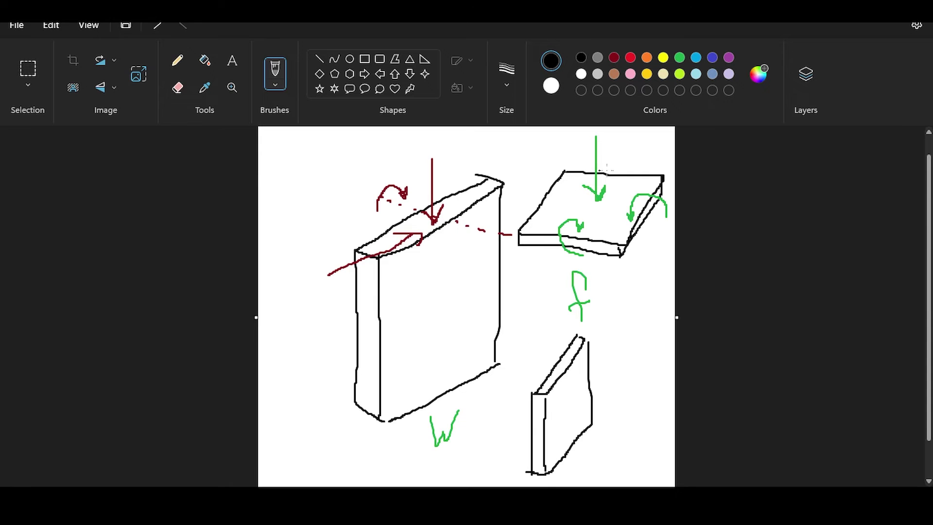
- Add green arrows onto the thin panel and slab plus a curved arrow across the wall, then undo
{"action": "left_click", "coordinate": [680, 57]}
{"action": "mouse_move", "coordinate": [634, 391]}
{"action": "left_mouse_down"}
{"action": "mouse_move", "coordinate": [564, 397]}
{"action": "mouse_move", "coordinate": [572, 392]}
{"action": "mouse_move", "coordinate": [569, 407]}
{"action": "left_mouse_up"}
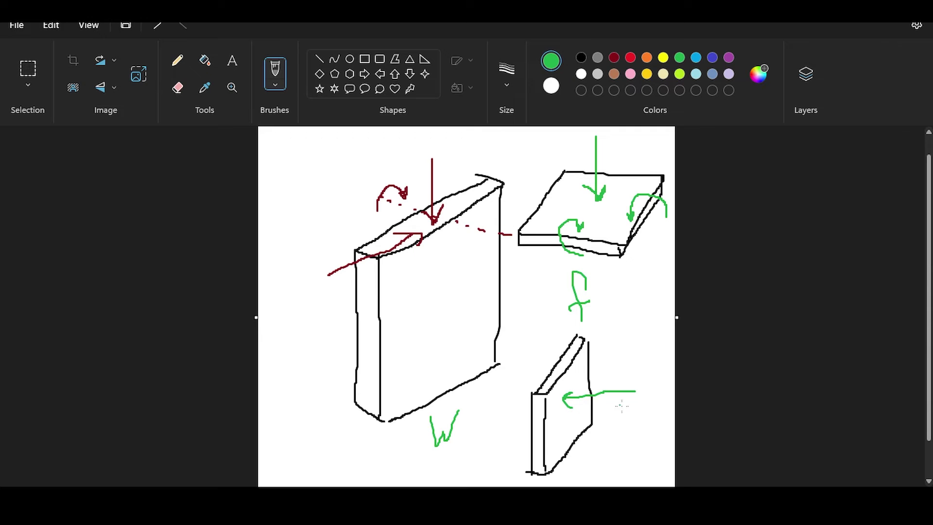
{"action": "mouse_move", "coordinate": [639, 413]}
{"action": "left_mouse_down"}
{"action": "mouse_move", "coordinate": [570, 411]}
{"action": "mouse_move", "coordinate": [578, 420]}
{"action": "left_mouse_up"}
{"action": "mouse_move", "coordinate": [653, 339]}
{"action": "left_mouse_down"}
{"action": "mouse_move", "coordinate": [630, 311]}
{"action": "mouse_move", "coordinate": [602, 204]}
{"action": "mouse_move", "coordinate": [613, 223]}
{"action": "left_mouse_up"}
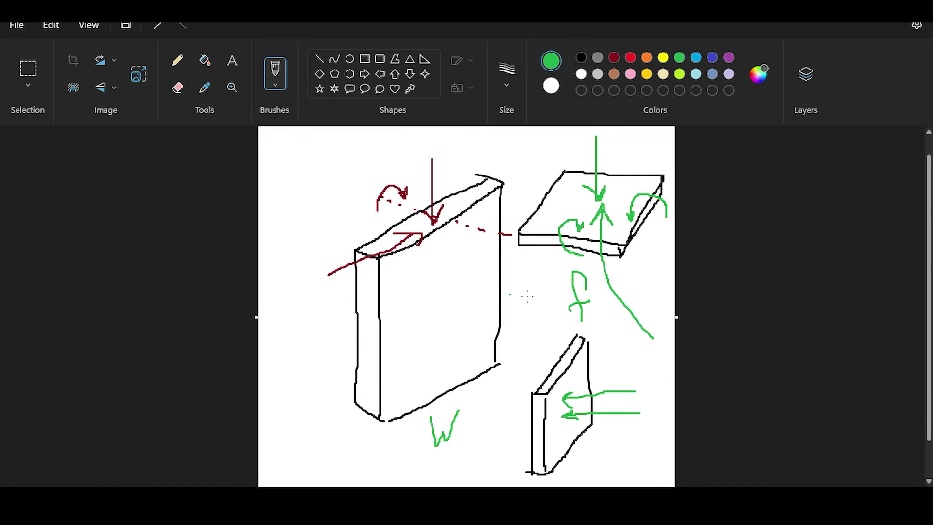
{"action": "mouse_move", "coordinate": [541, 283]}
{"action": "left_mouse_down"}
{"action": "mouse_move", "coordinate": [481, 297]}
{"action": "mouse_move", "coordinate": [427, 277]}
{"action": "mouse_move", "coordinate": [439, 284]}
{"action": "left_mouse_up"}
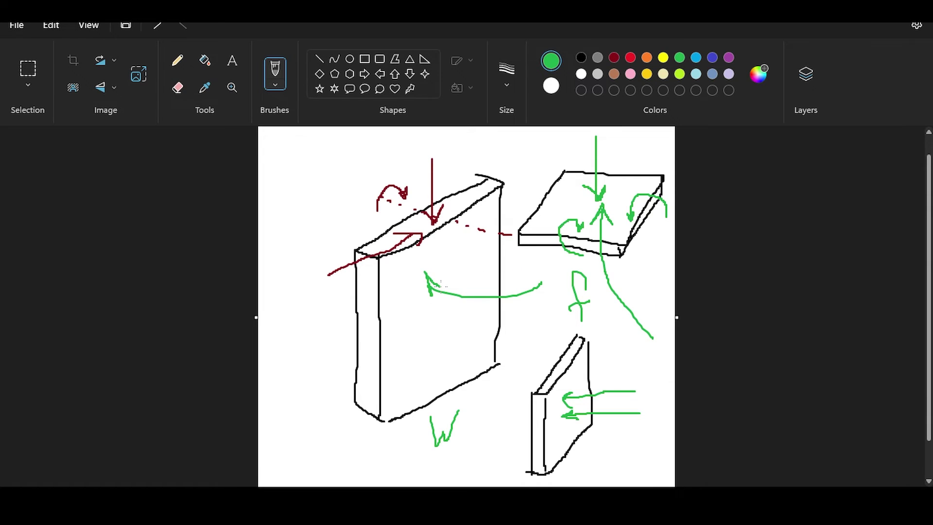
{"action": "key", "text": "ctrl+z"}
{"action": "key", "text": "ctrl+z"}
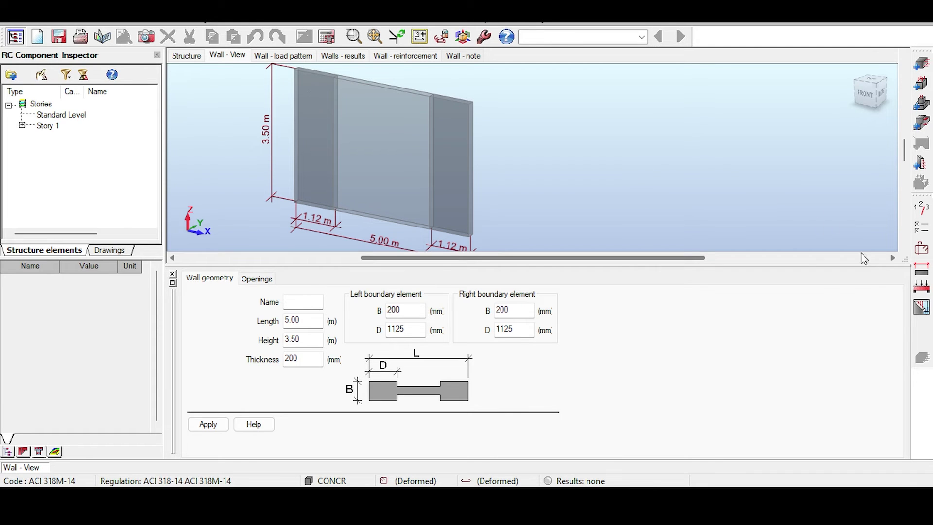
{"action": "left_click", "coordinate": [922, 287]}
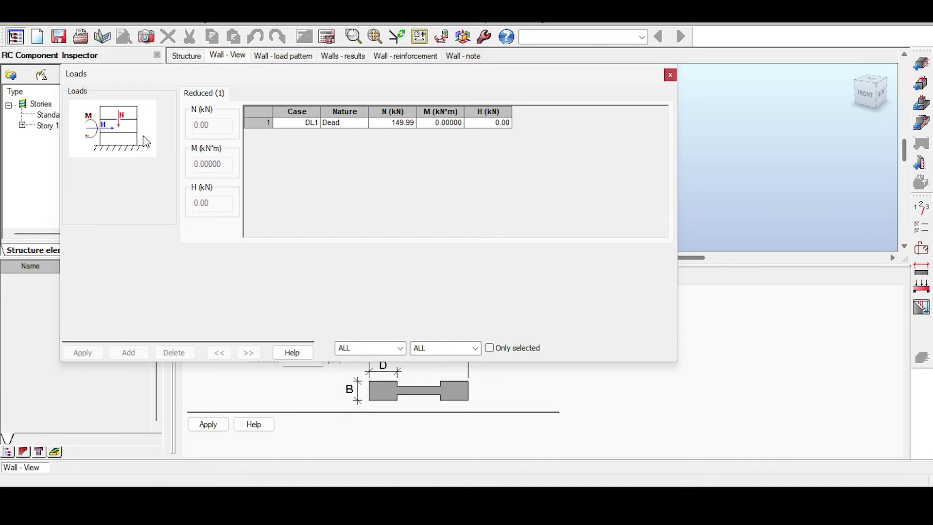
{"action": "left_click", "coordinate": [670, 75]}
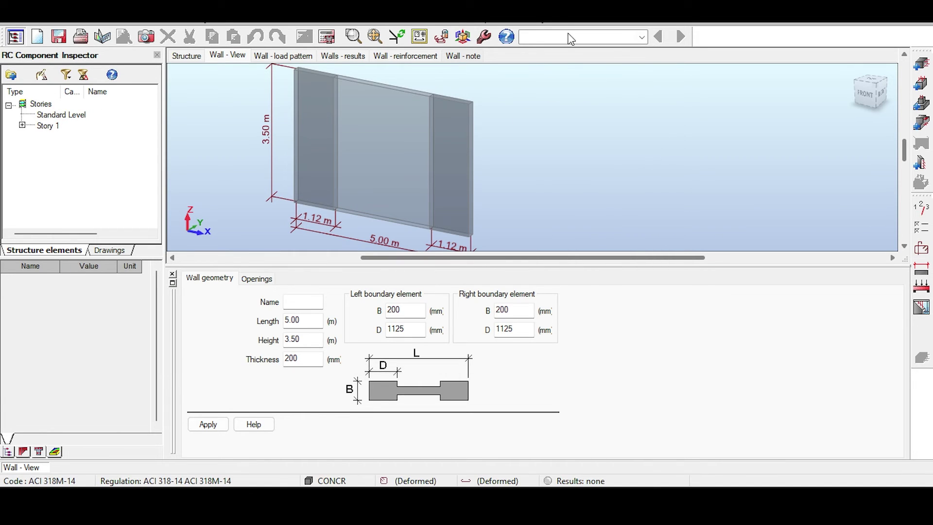
- Switch to the Geometry layout and cancel the current panel selection
{"action": "left_click", "coordinate": [583, 38]}
{"action": "left_click", "coordinate": [547, 61]}
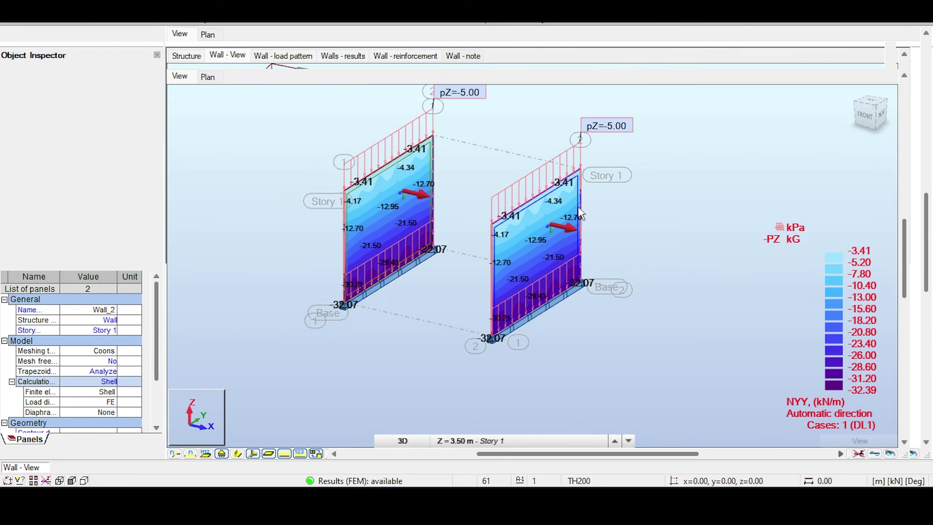
{"action": "right_click", "coordinate": [522, 147]}
{"action": "left_click", "coordinate": [545, 156]}
- Window-select the right wall and Floor_3, then launch Provided Reinforcement of RC Elements
{"action": "left_click_drag", "start_coordinate": [457, 137], "coordinate": [632, 347]}
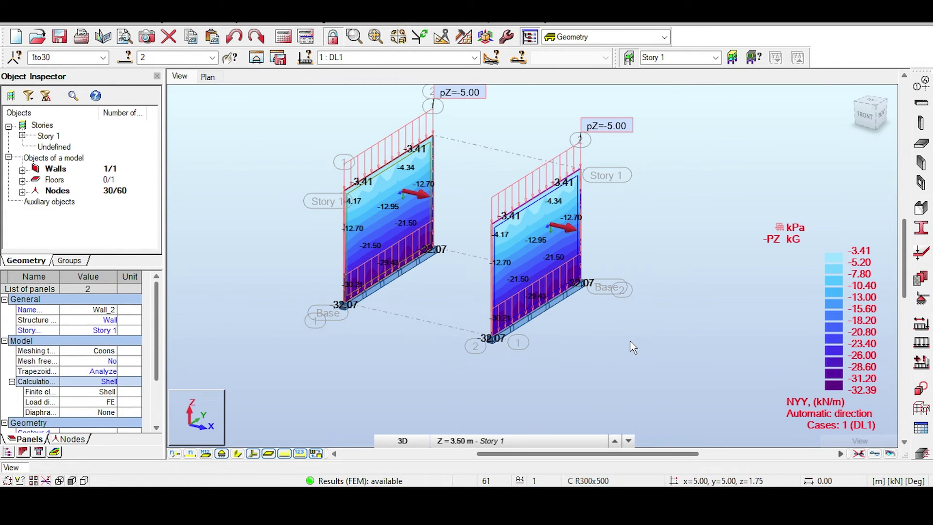
{"action": "left_click_drag", "start_coordinate": [292, 107], "coordinate": [452, 322]}
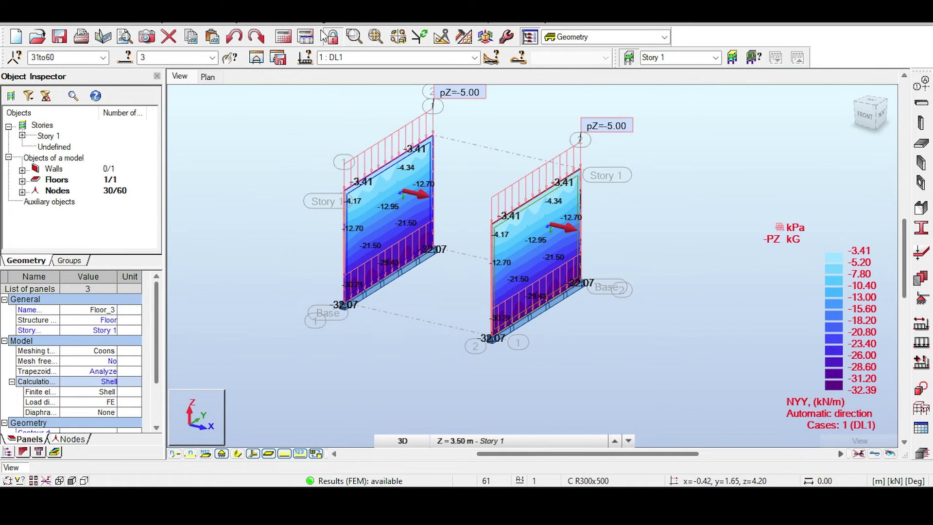
{"action": "left_click", "coordinate": [340, 23]}
{"action": "left_click", "coordinate": [399, 169]}
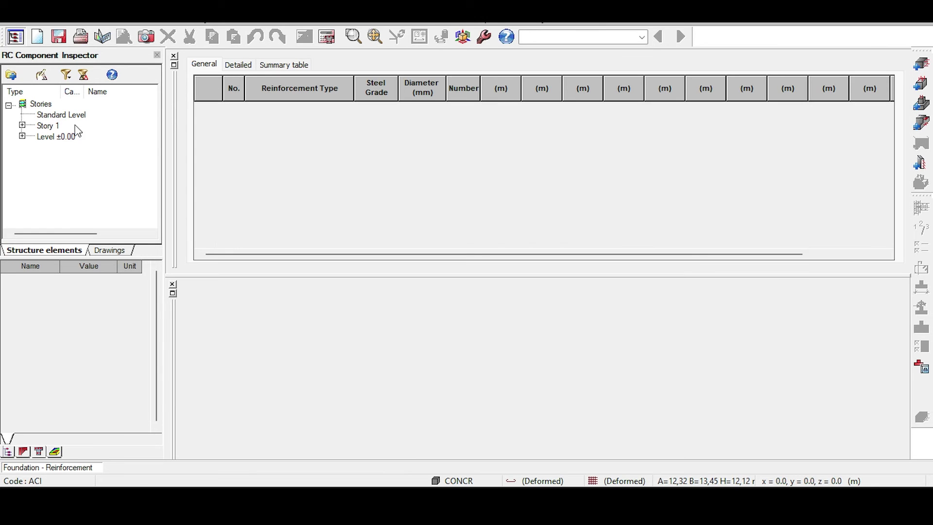
- Expand Level ±0.00 and Story 1 in the RC Component Inspector and open Slab3's reinforcement maps
{"action": "left_click", "coordinate": [25, 137]}
{"action": "left_click", "coordinate": [22, 137]}
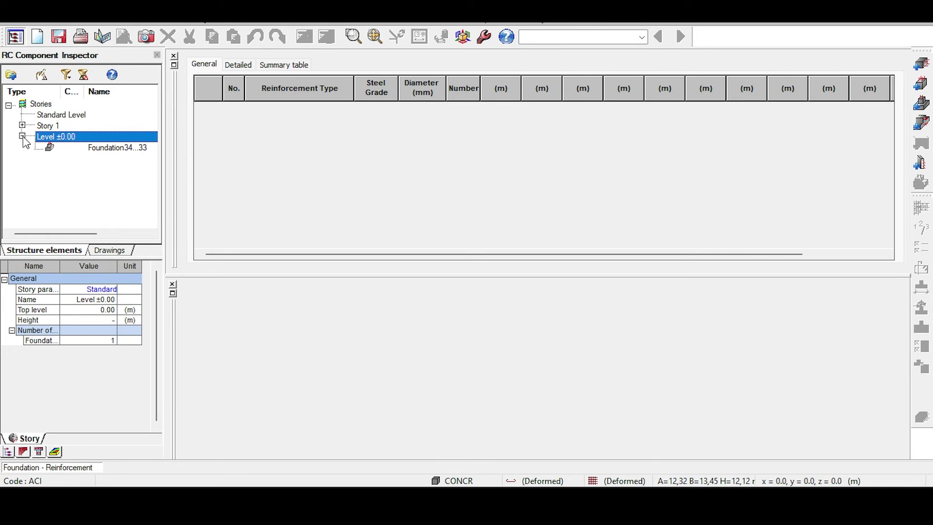
{"action": "left_click", "coordinate": [23, 126]}
{"action": "left_click", "coordinate": [23, 126]}
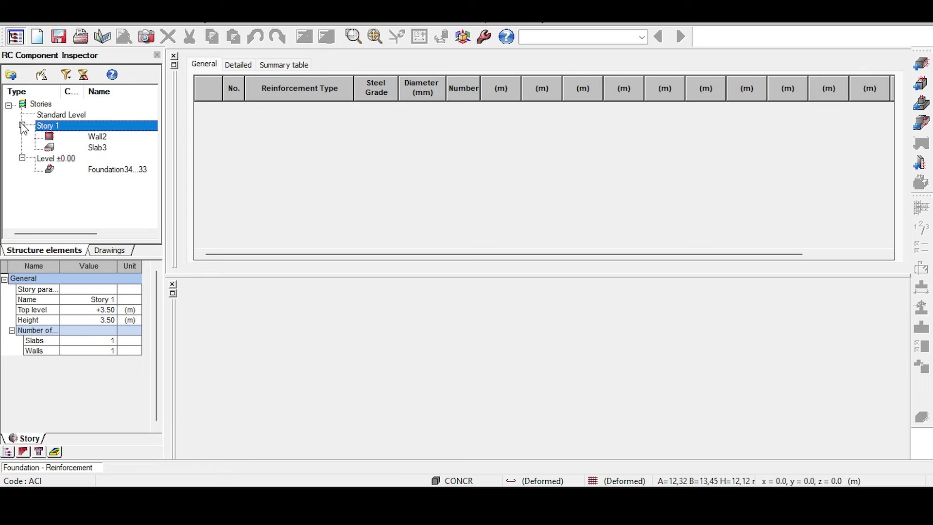
{"action": "double_click", "coordinate": [57, 145]}
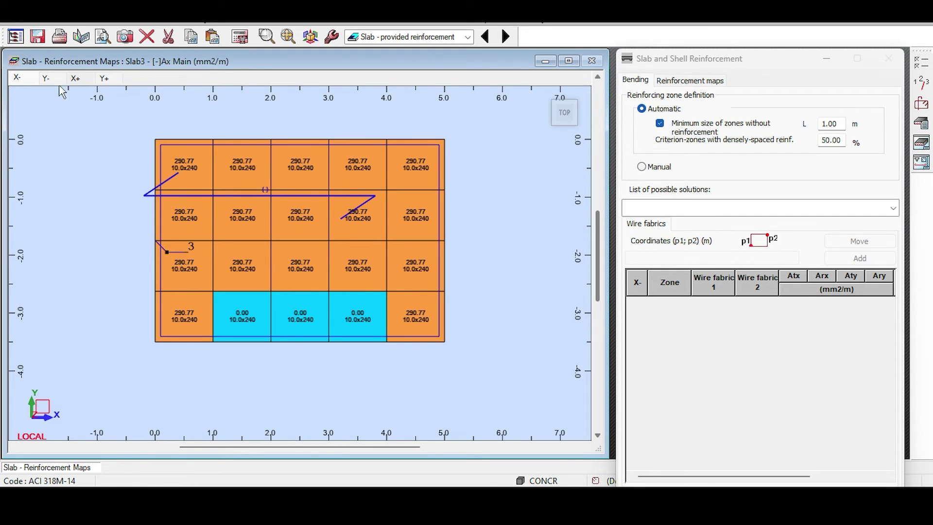
- View Slab3's Y-, X+ and Y+ reinforcement maps
{"action": "left_click", "coordinate": [47, 78]}
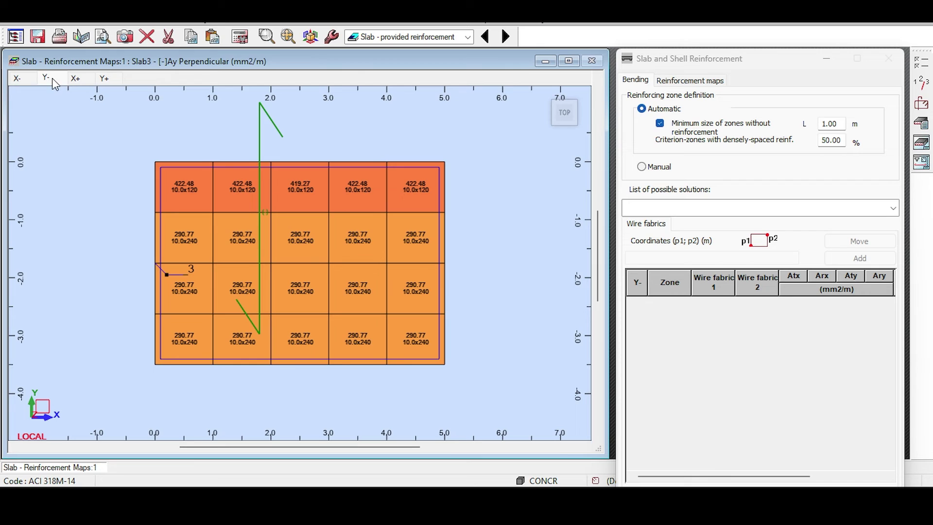
{"action": "left_click", "coordinate": [100, 78]}
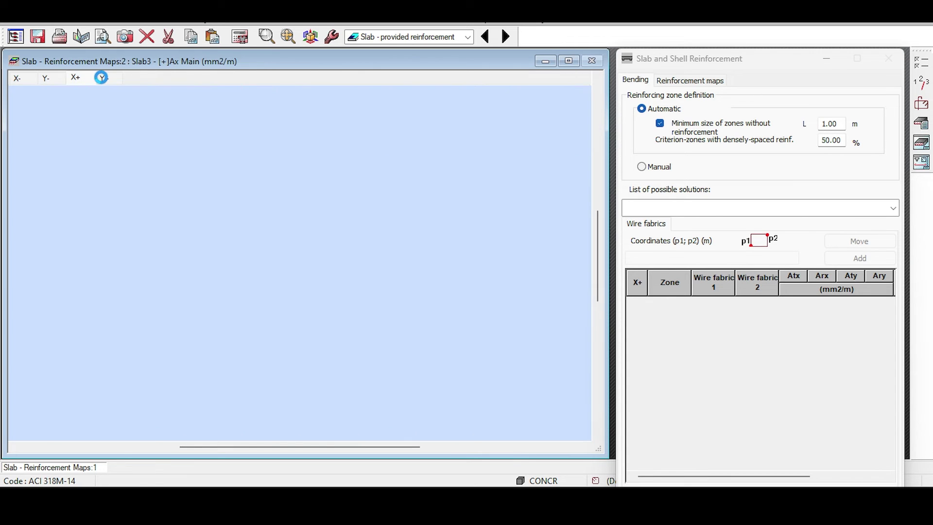
{"action": "left_click", "coordinate": [101, 78]}
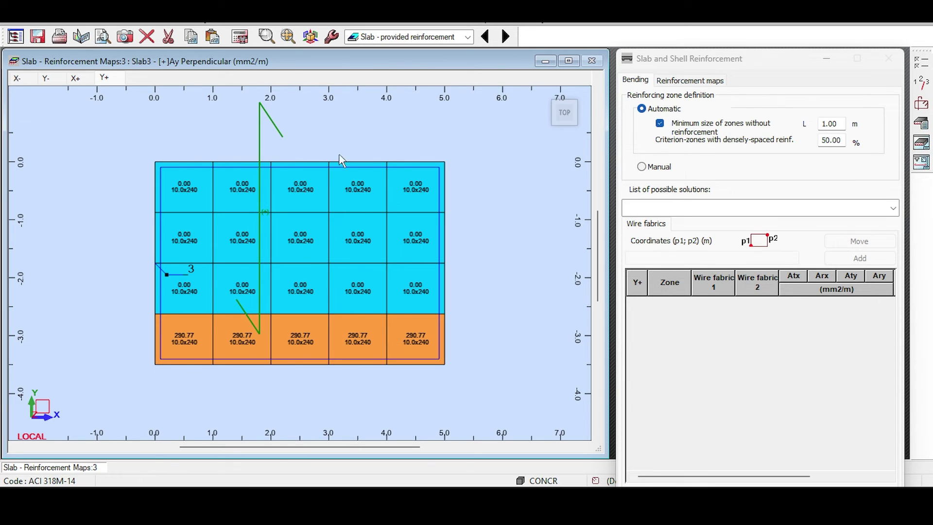
- Dismiss the canvas shortcut menus and return to the Geometry layout
{"action": "right_click", "coordinate": [410, 396]}
{"action": "left_click", "coordinate": [479, 243]}
{"action": "right_click", "coordinate": [559, 315]}
{"action": "left_click", "coordinate": [204, 291]}
{"action": "left_click", "coordinate": [428, 37]}
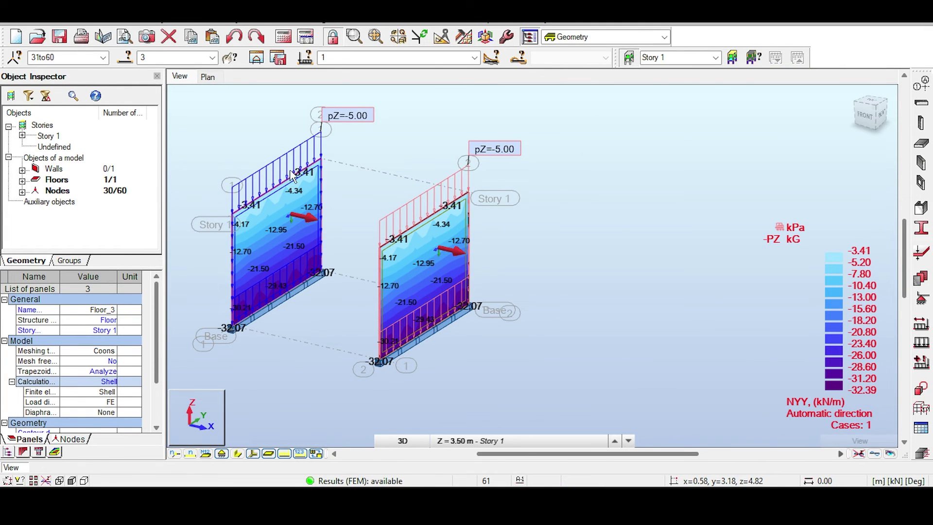
{"action": "left_click_drag", "start_coordinate": [182, 116], "coordinate": [557, 375]}
{"action": "key", "text": "Escape"}
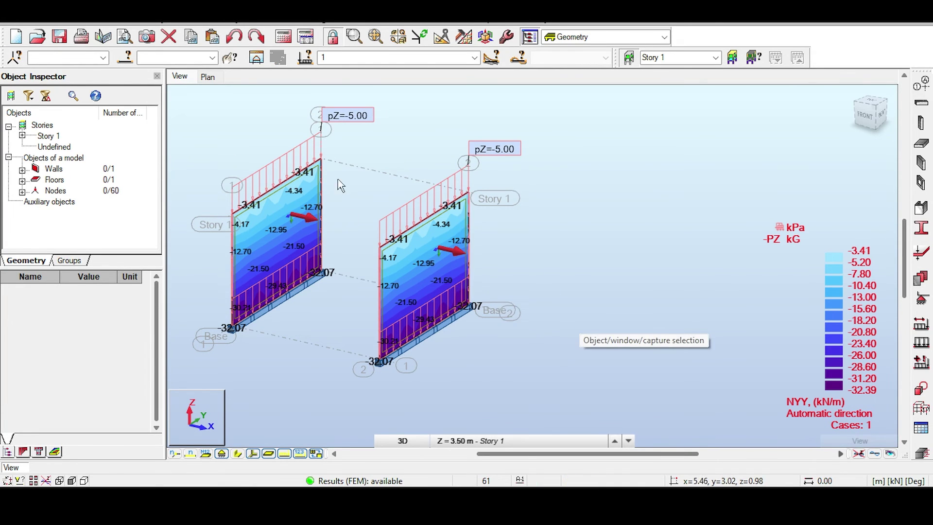
{"action": "left_click_drag", "start_coordinate": [364, 153], "coordinate": [543, 361]}
{"action": "left_click_drag", "start_coordinate": [361, 152], "coordinate": [526, 380]}
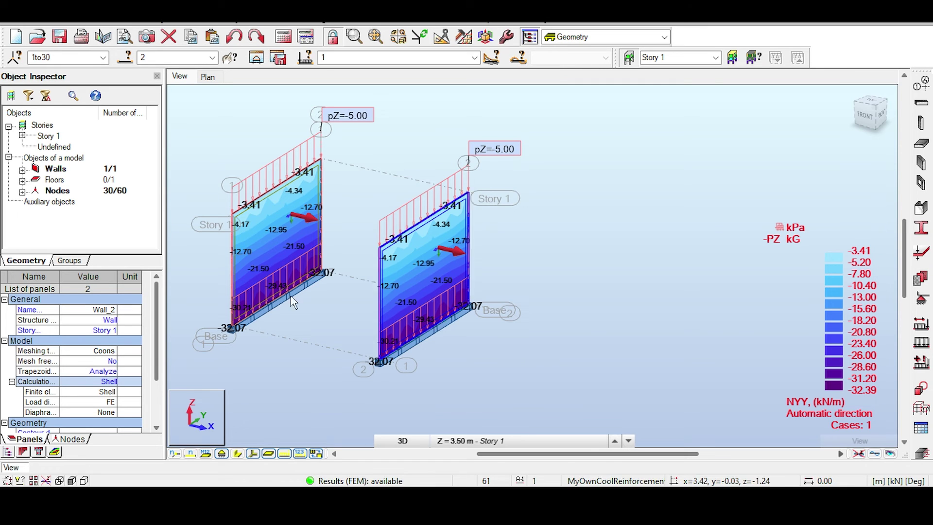
{"action": "left_click_drag", "start_coordinate": [203, 112], "coordinate": [349, 348]}
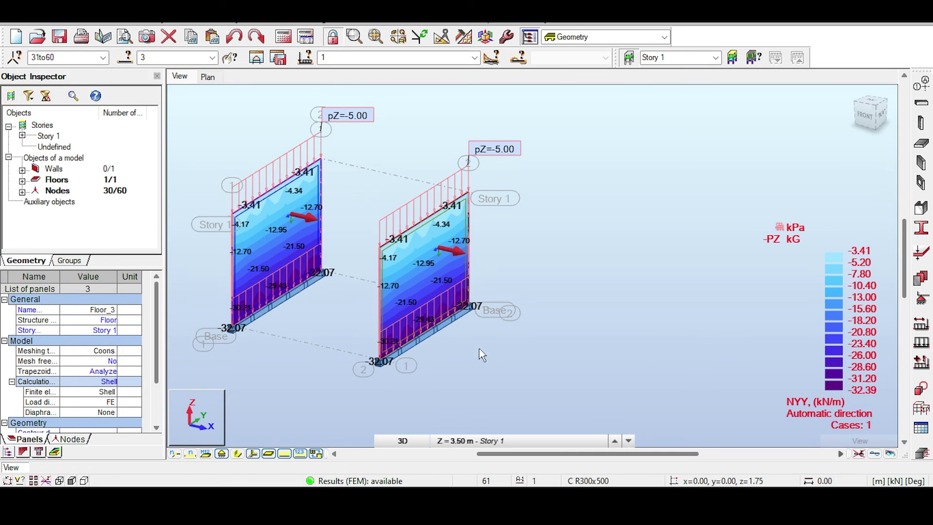
{"action": "left_click_drag", "start_coordinate": [375, 155], "coordinate": [504, 389]}
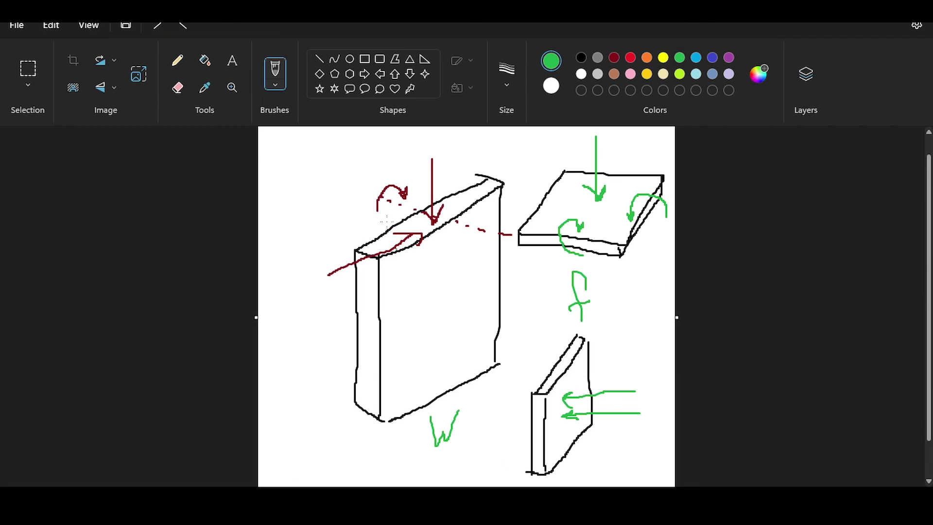
{"action": "left_click_drag", "start_coordinate": [443, 170], "coordinate": [447, 169]}
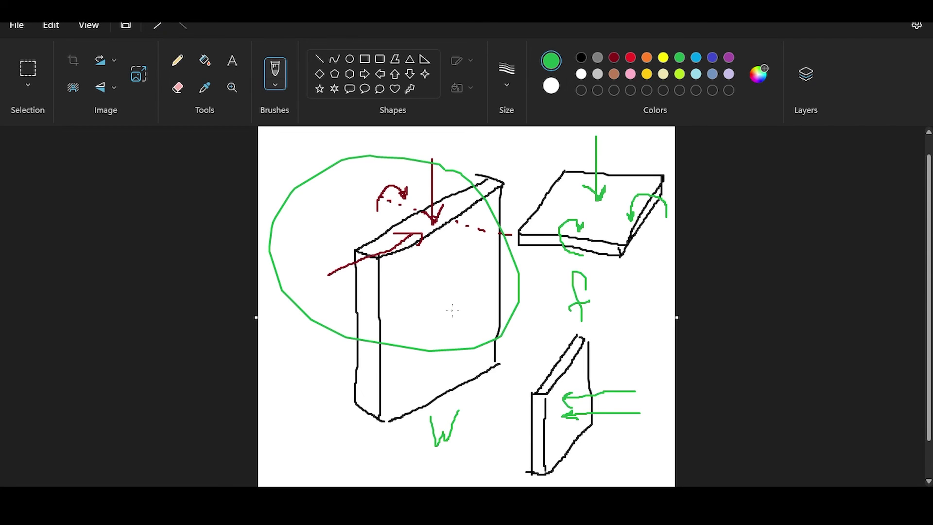
{"action": "key", "text": "ctrl+z"}
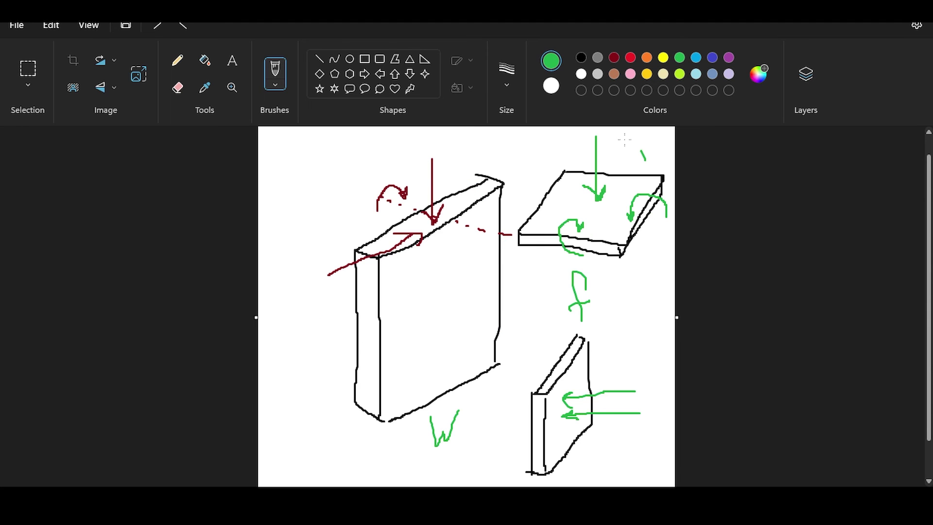
{"action": "left_click_drag", "start_coordinate": [615, 136], "coordinate": [670, 199]}
{"action": "key", "text": "ctrl+z"}
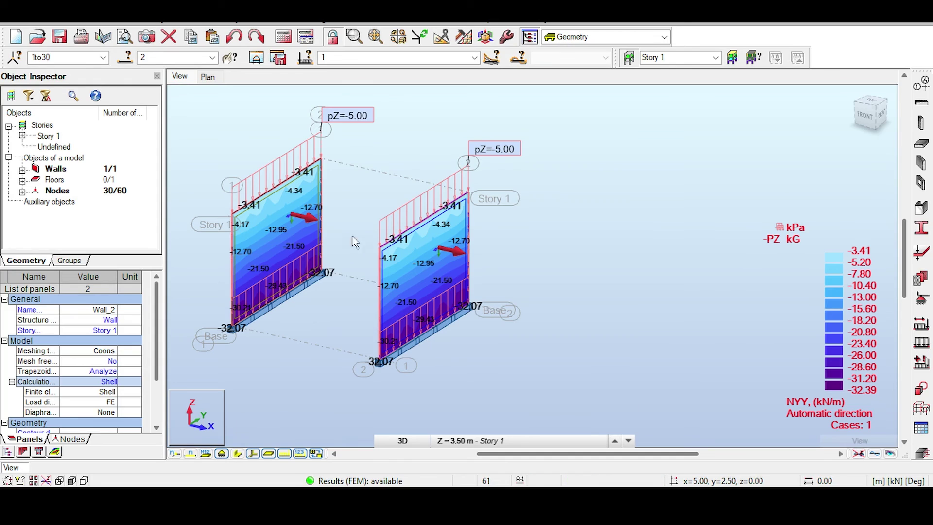
- Make 2 : LL1 the active load case, select the left panel's nodes, and turn the view frontally
{"action": "middle_click_drag", "start_coordinate": [446, 197], "coordinate": [542, 186]}
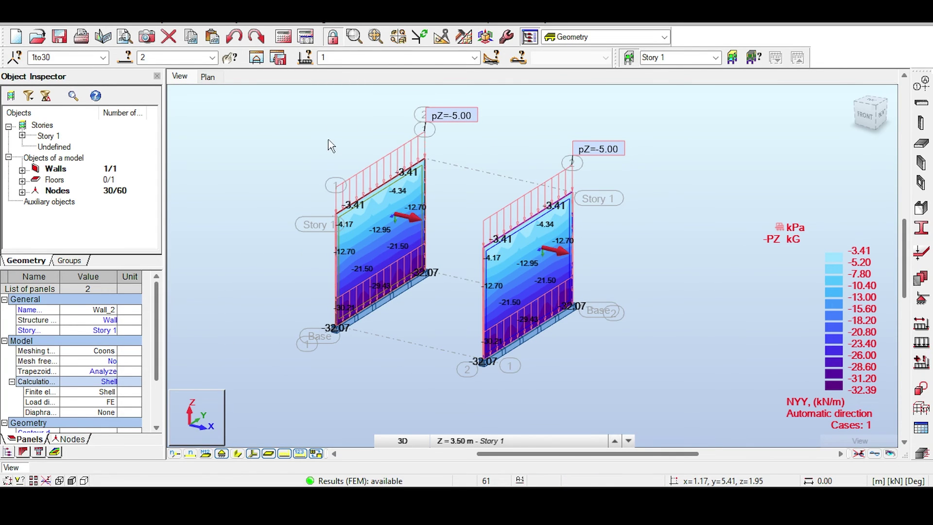
{"action": "left_click", "coordinate": [353, 57]}
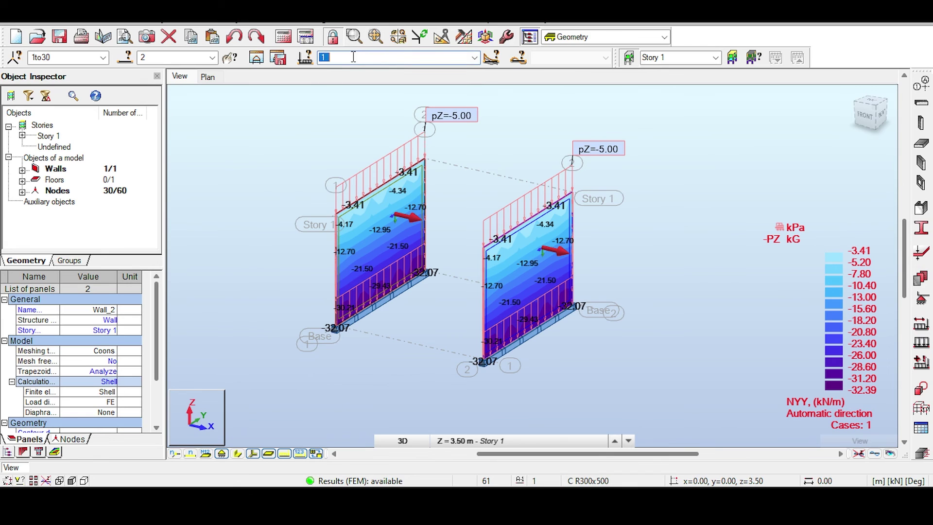
{"action": "left_click", "coordinate": [474, 57]}
{"action": "left_click", "coordinate": [424, 80]}
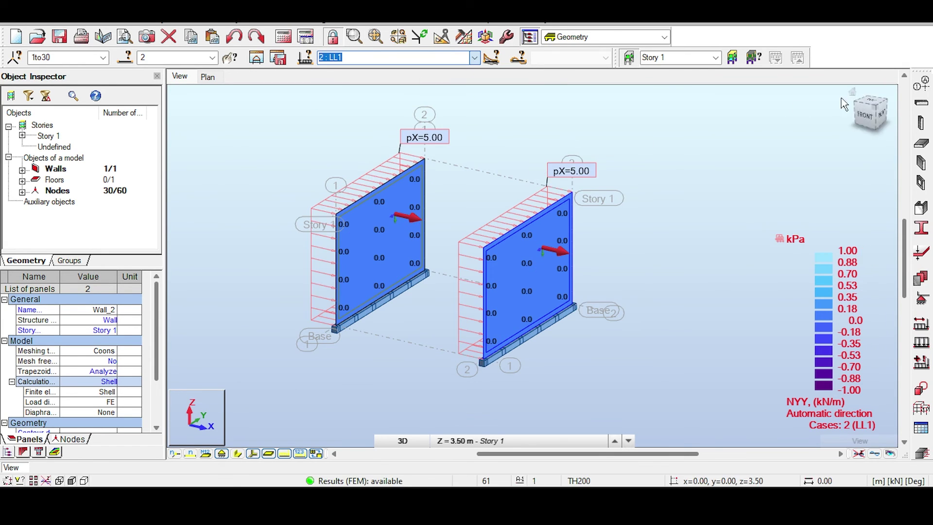
{"action": "left_click", "coordinate": [862, 104]}
{"action": "left_click_drag", "start_coordinate": [231, 127], "coordinate": [418, 317]}
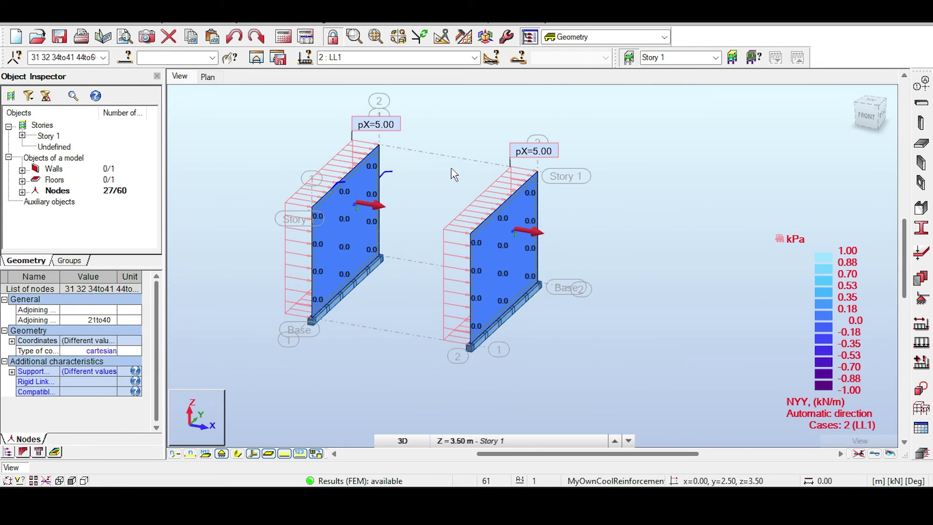
{"action": "left_click", "coordinate": [869, 119]}
{"action": "left_click", "coordinate": [859, 454]}
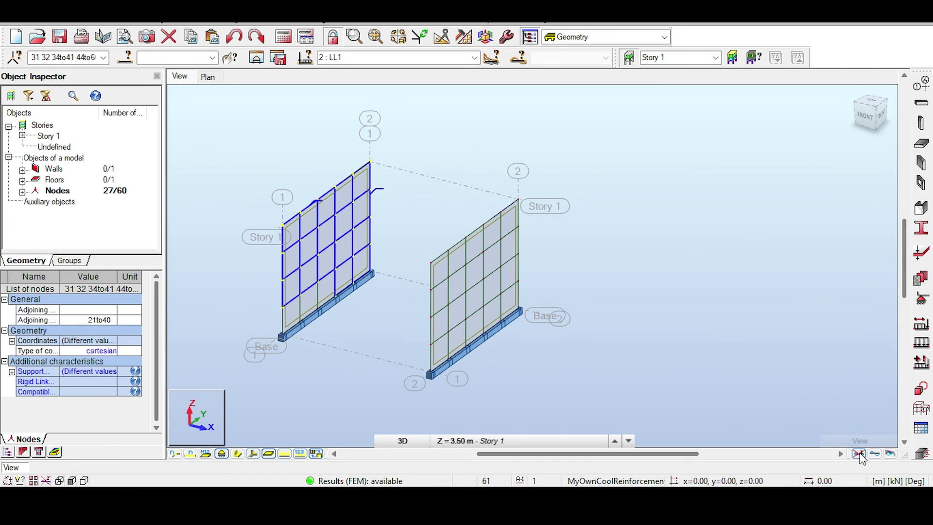
{"action": "left_click", "coordinate": [521, 155]}
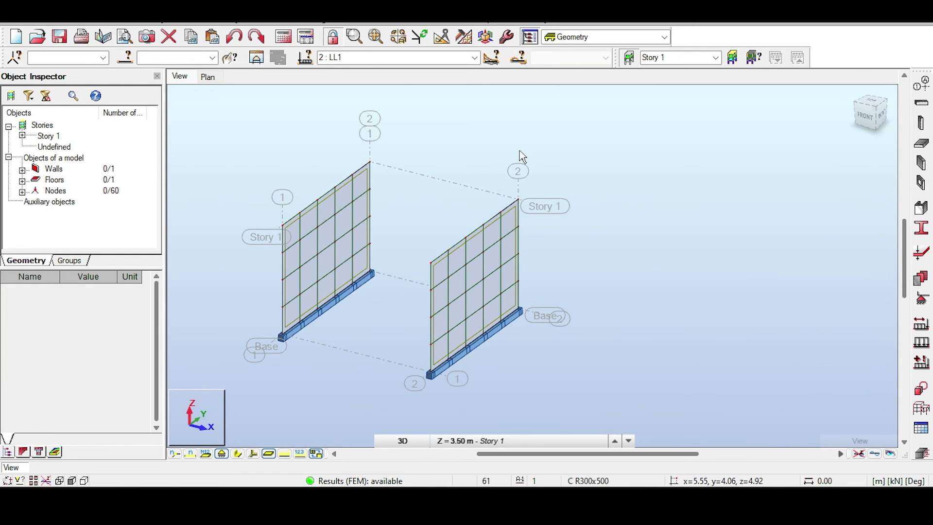